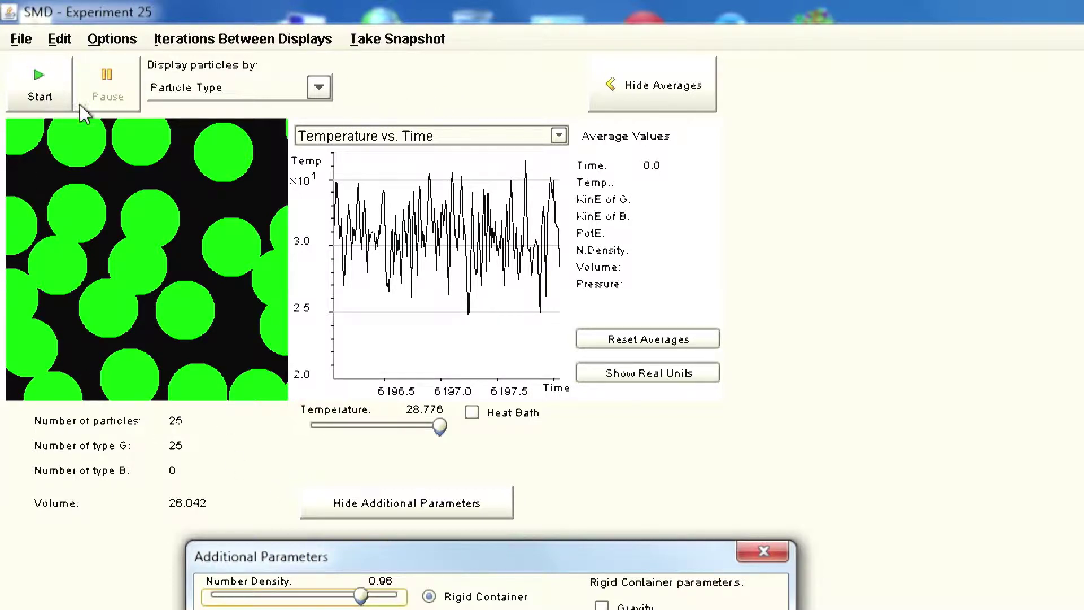
- Look through the available options for displaying particles and leave the current display type selected
{"action": "left_click", "coordinate": [324, 83]}
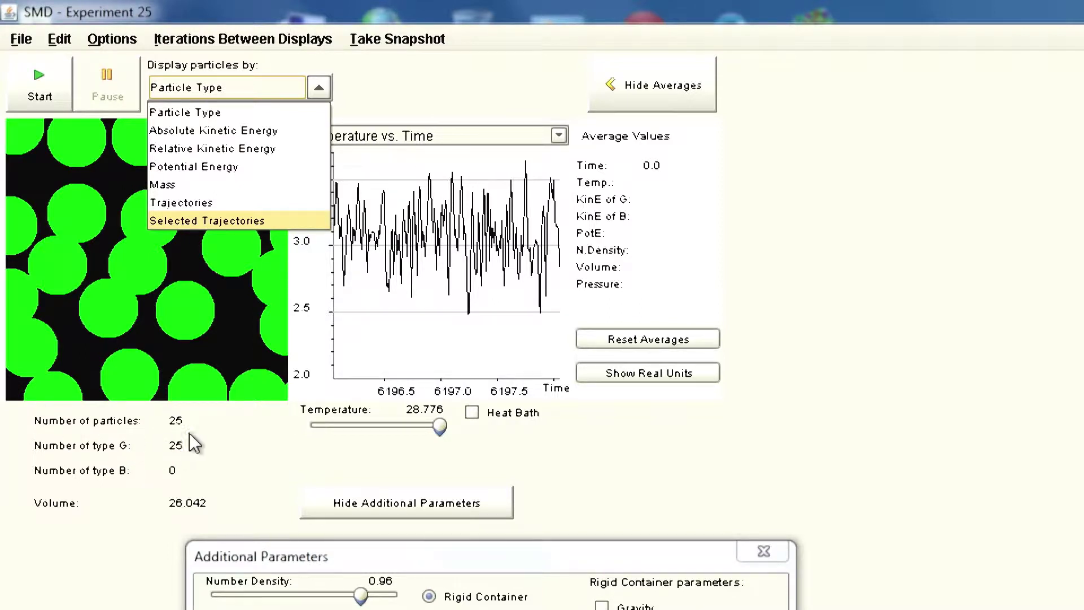
{"action": "left_click", "coordinate": [391, 91]}
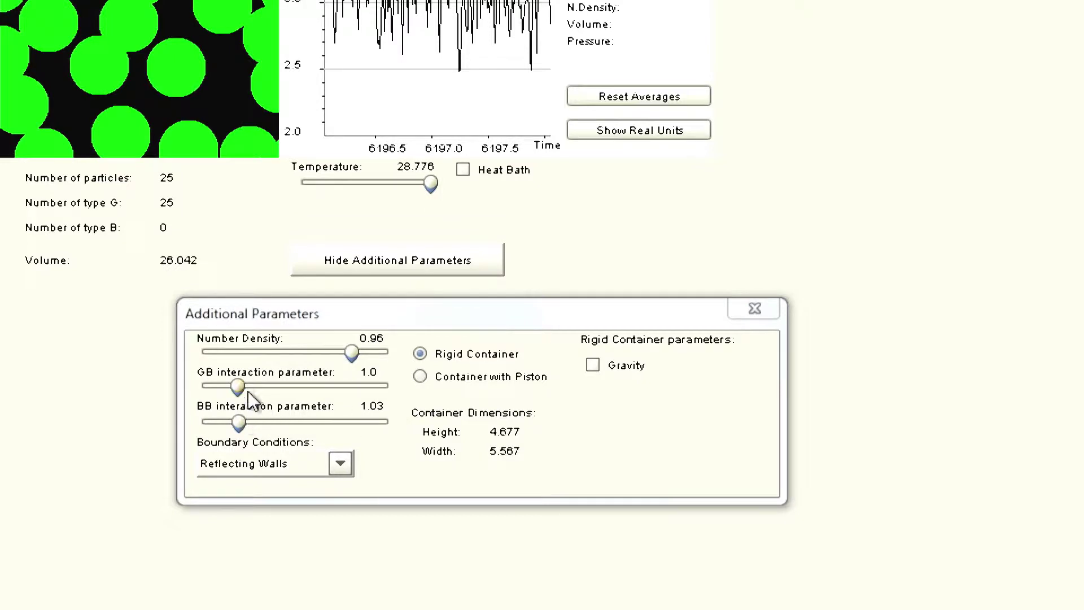
- Set the GB interaction parameter to 1.15
{"action": "mouse_move", "coordinate": [239, 381]}
{"action": "left_mouse_down"}
{"action": "mouse_move", "coordinate": [293, 389]}
{"action": "mouse_move", "coordinate": [229, 383]}
{"action": "mouse_move", "coordinate": [247, 389]}
{"action": "left_mouse_up"}
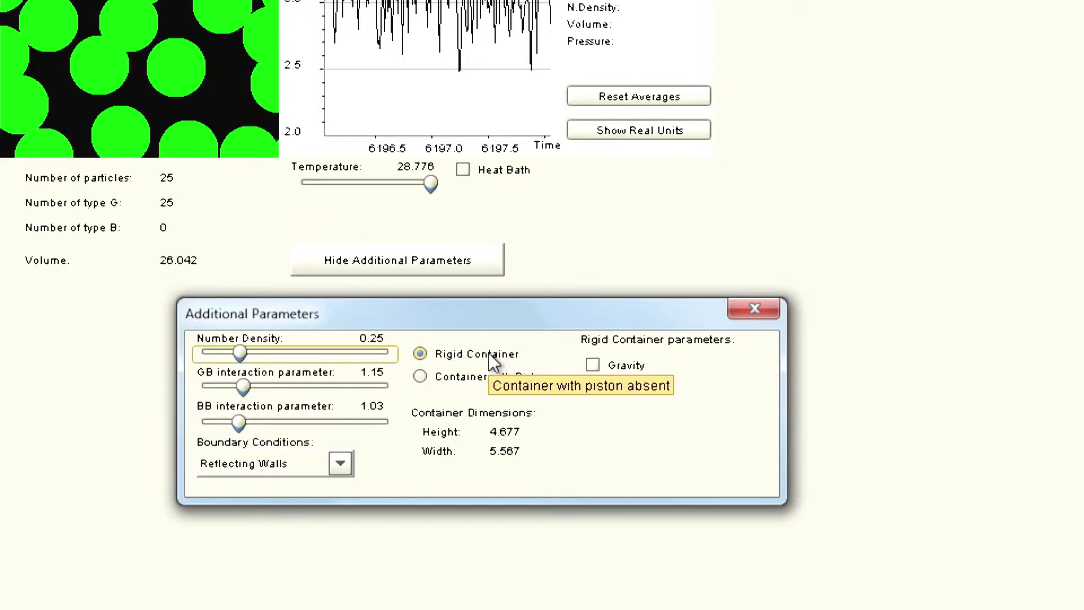
- Try the Container with Piston option and the gravity setting, returning to a rigid container without gravity
{"action": "left_click", "coordinate": [419, 376]}
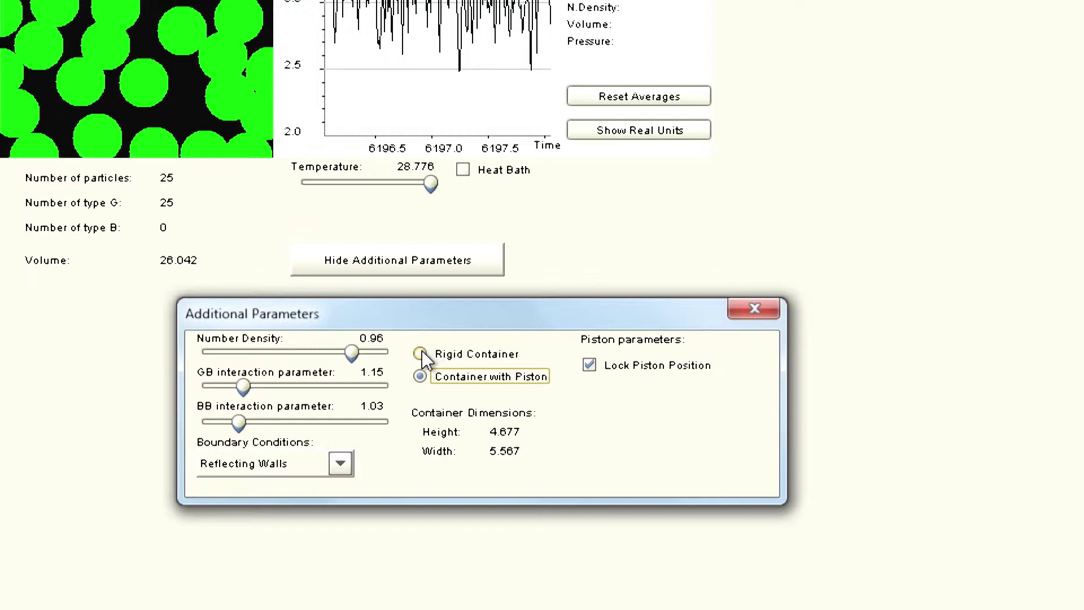
{"action": "left_click", "coordinate": [423, 353]}
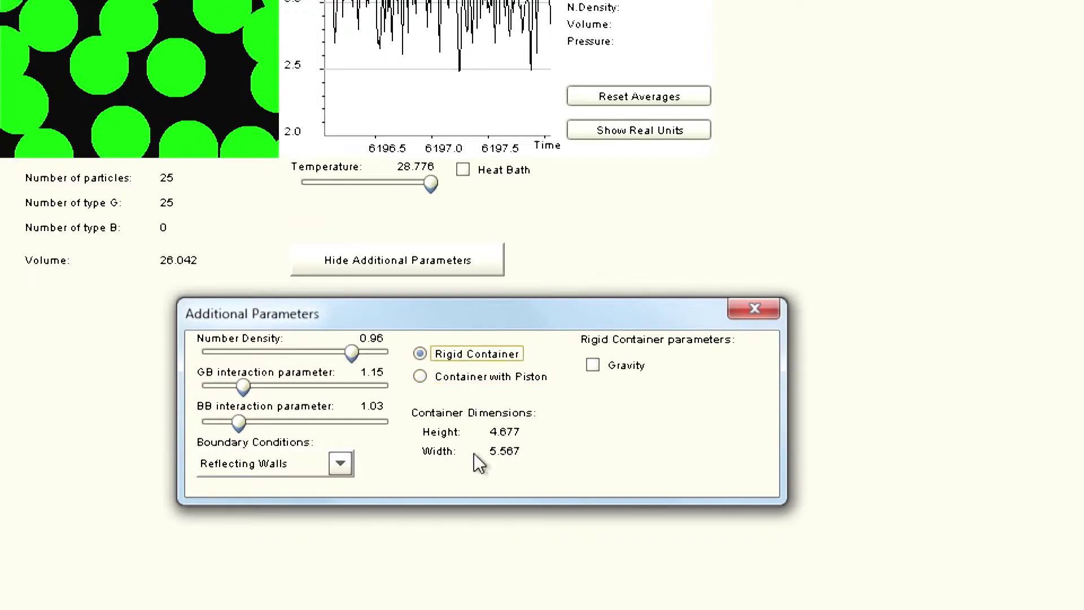
{"action": "left_click", "coordinate": [594, 366]}
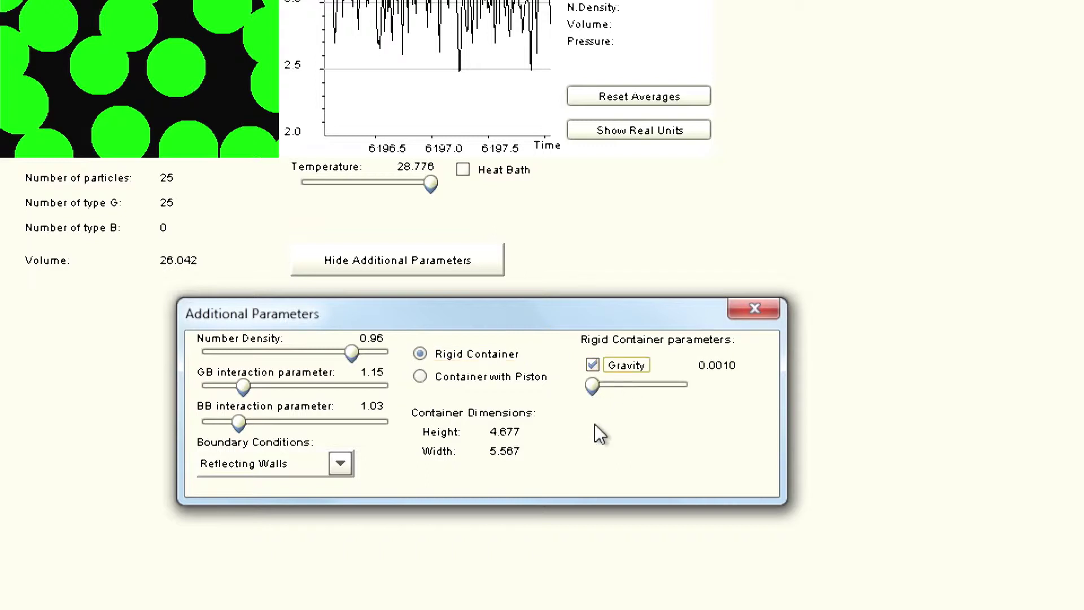
{"action": "left_click", "coordinate": [592, 364]}
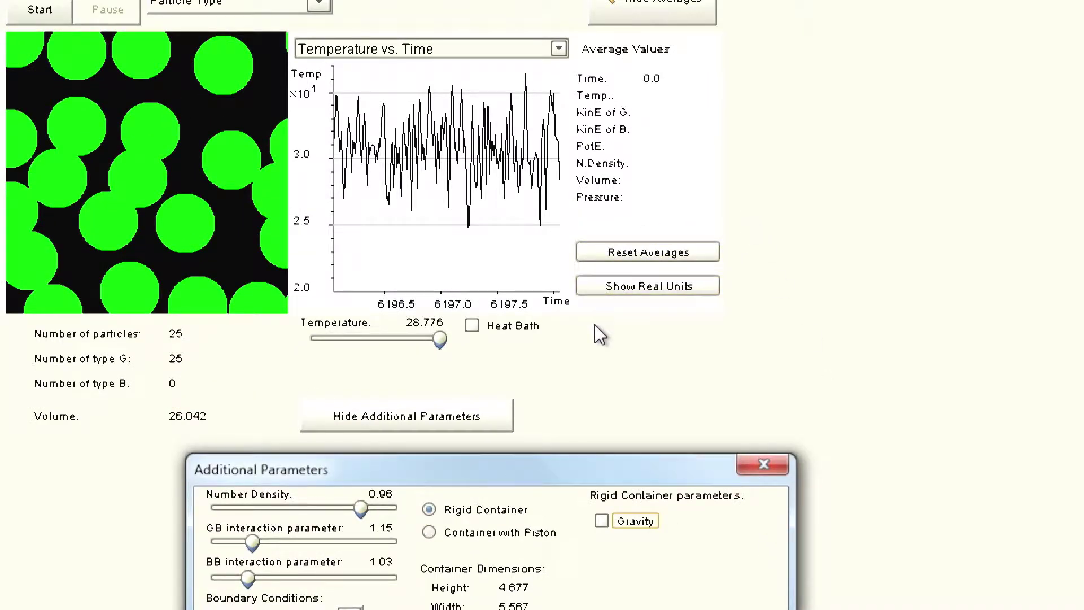
- View the real units window for argon, moving it aside before closing it
{"action": "left_click", "coordinate": [683, 287]}
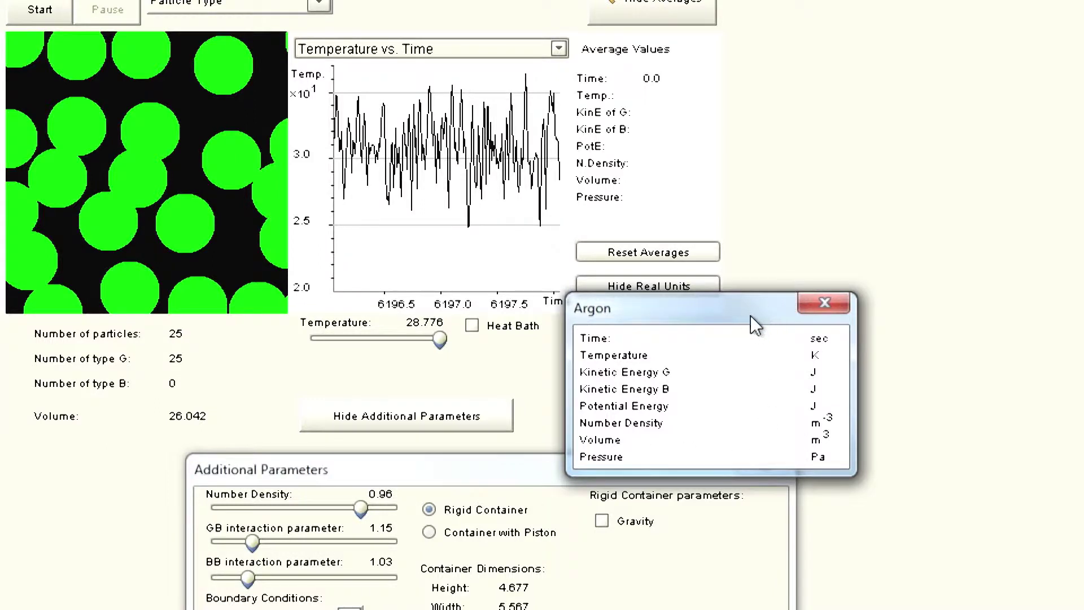
{"action": "left_click_drag", "start_coordinate": [751, 316], "coordinate": [935, 191]}
{"action": "left_click", "coordinate": [1007, 181]}
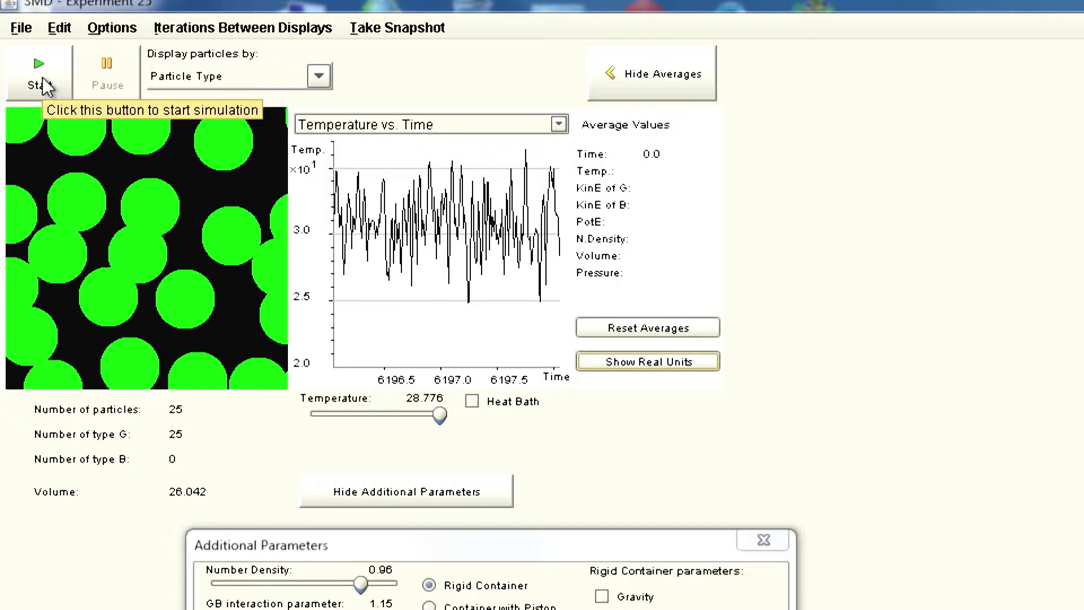
- Run the simulation, pause it, and briefly show the real units for the averages
{"action": "left_click", "coordinate": [42, 78]}
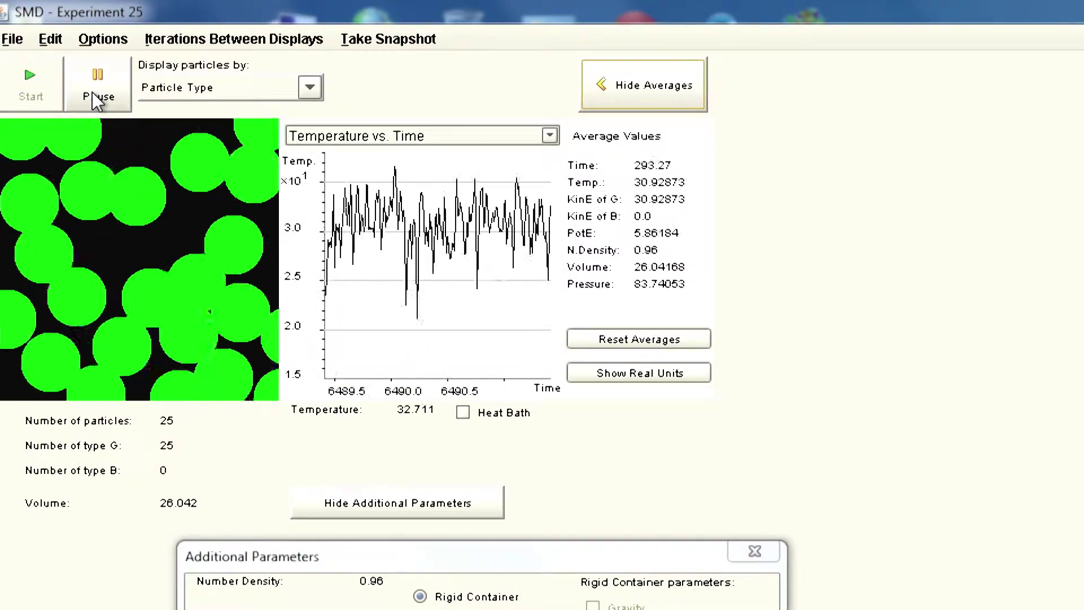
{"action": "left_click", "coordinate": [93, 91]}
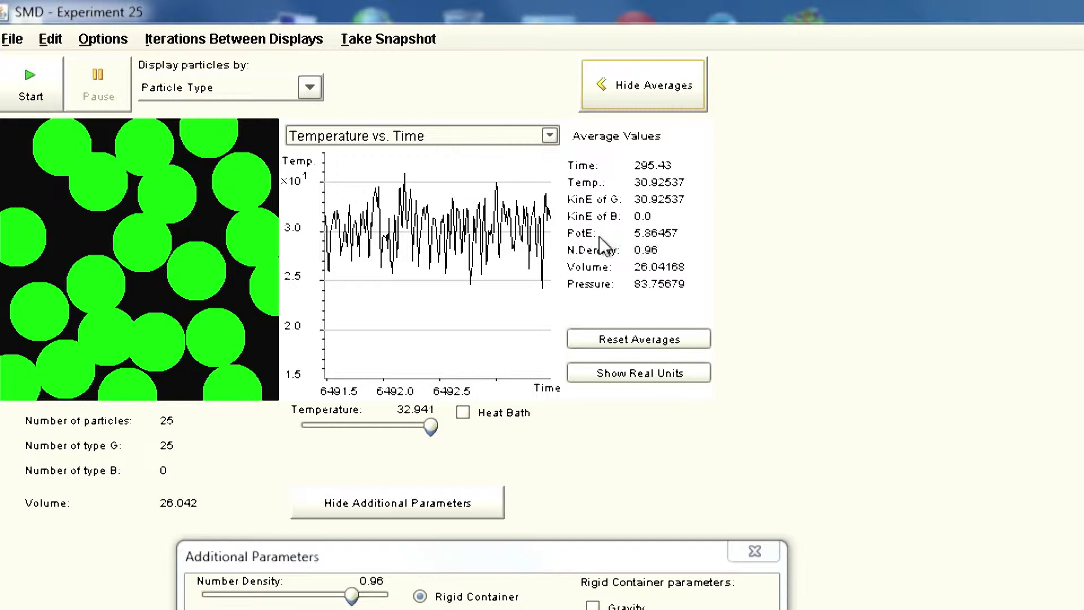
{"action": "left_click", "coordinate": [649, 374]}
{"action": "left_click", "coordinate": [648, 371]}
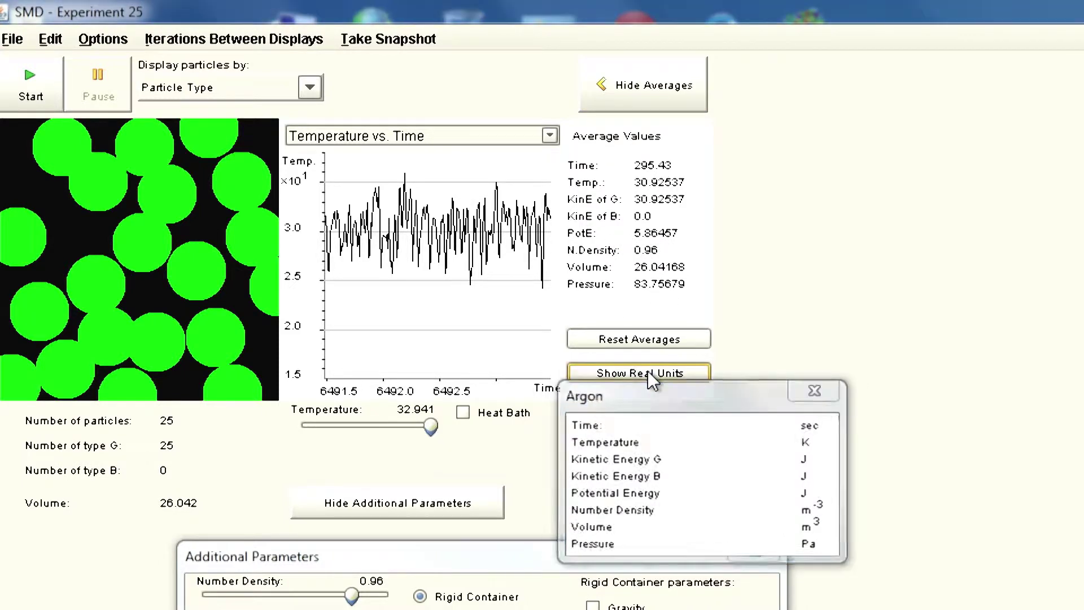
- Reset the average values and check the real units window for argon
{"action": "left_click", "coordinate": [656, 339]}
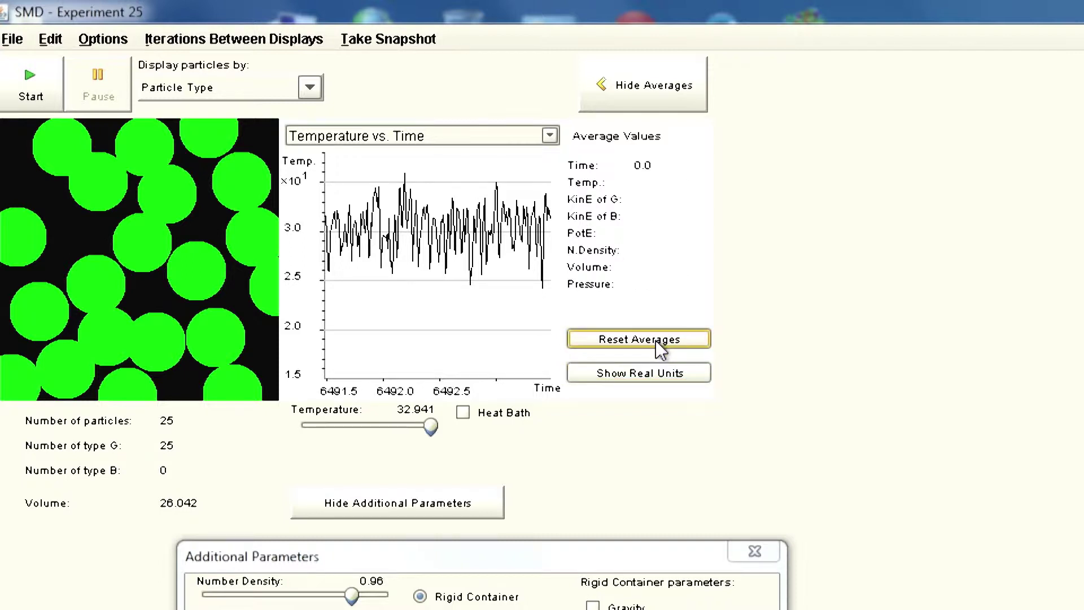
{"action": "left_click", "coordinate": [646, 374]}
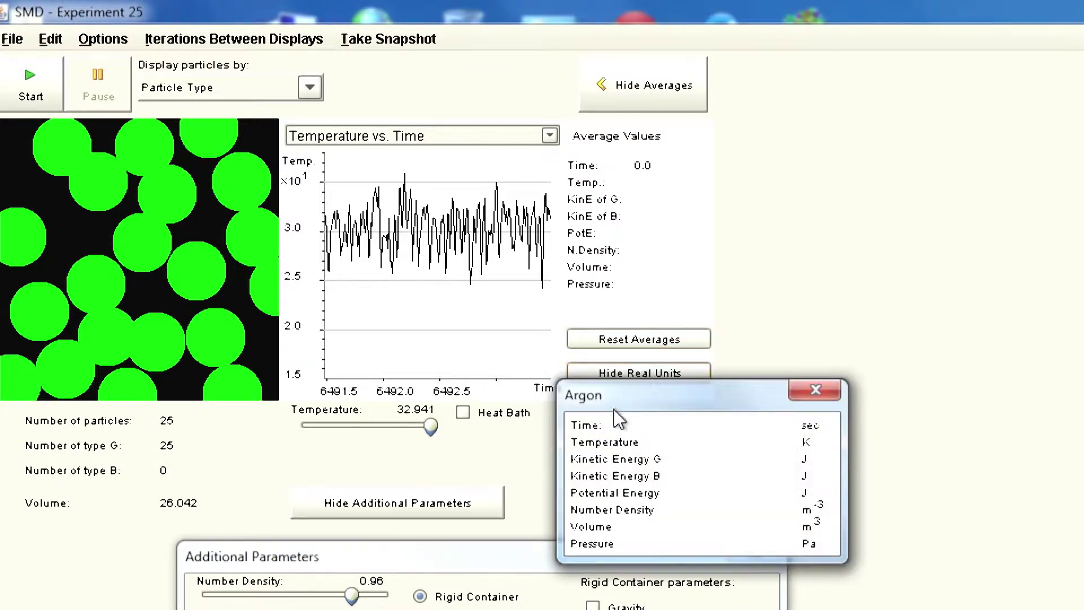
{"action": "left_click", "coordinate": [669, 374]}
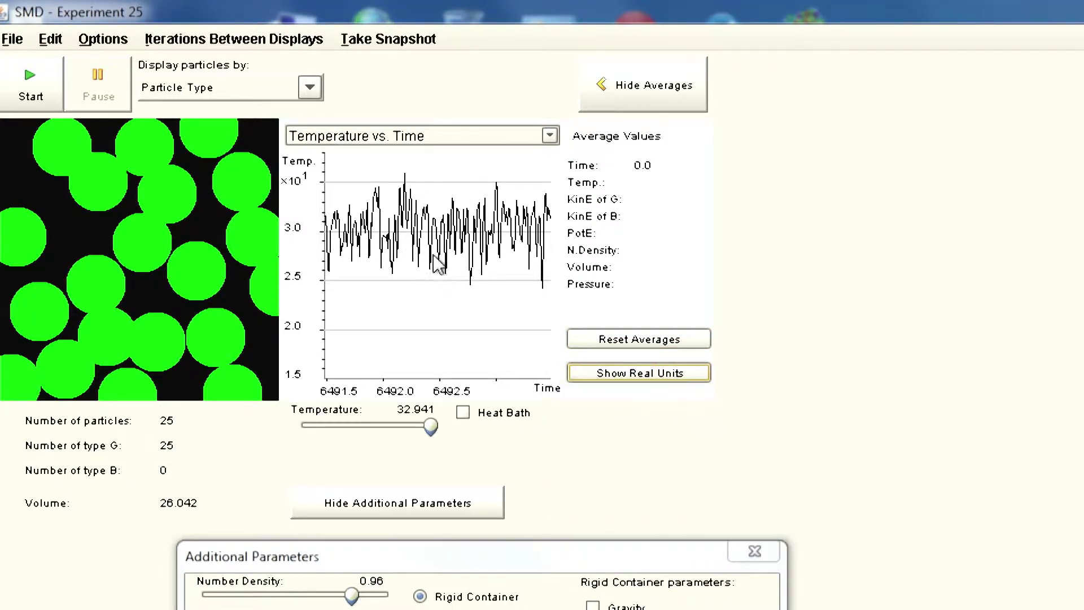
- Run the simulation again to collect fresh averages and pause it
{"action": "left_click", "coordinate": [35, 88]}
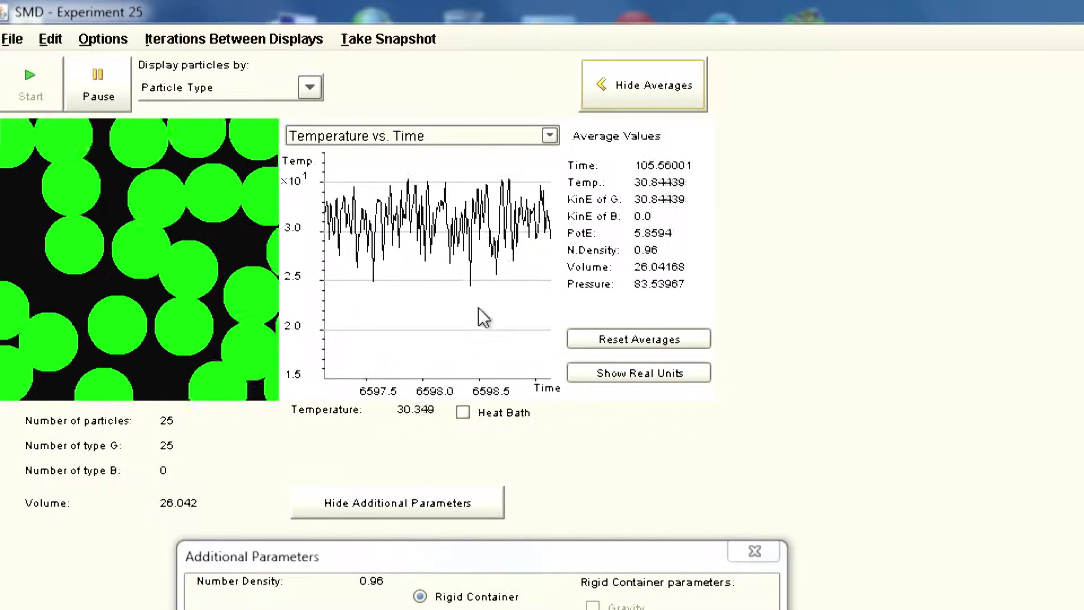
{"action": "left_click", "coordinate": [93, 91]}
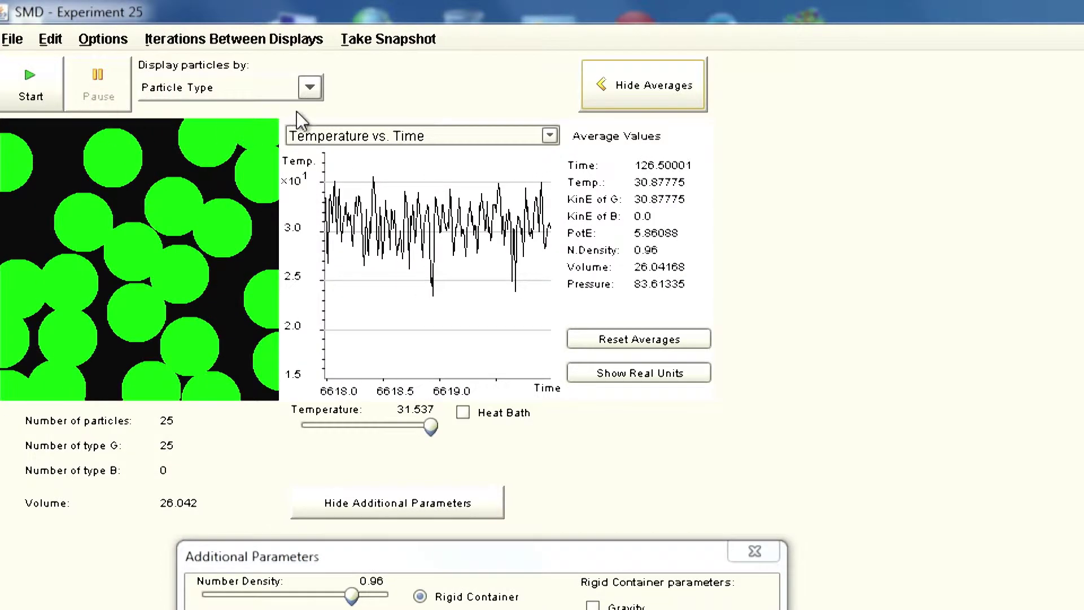
{"action": "left_click", "coordinate": [307, 88]}
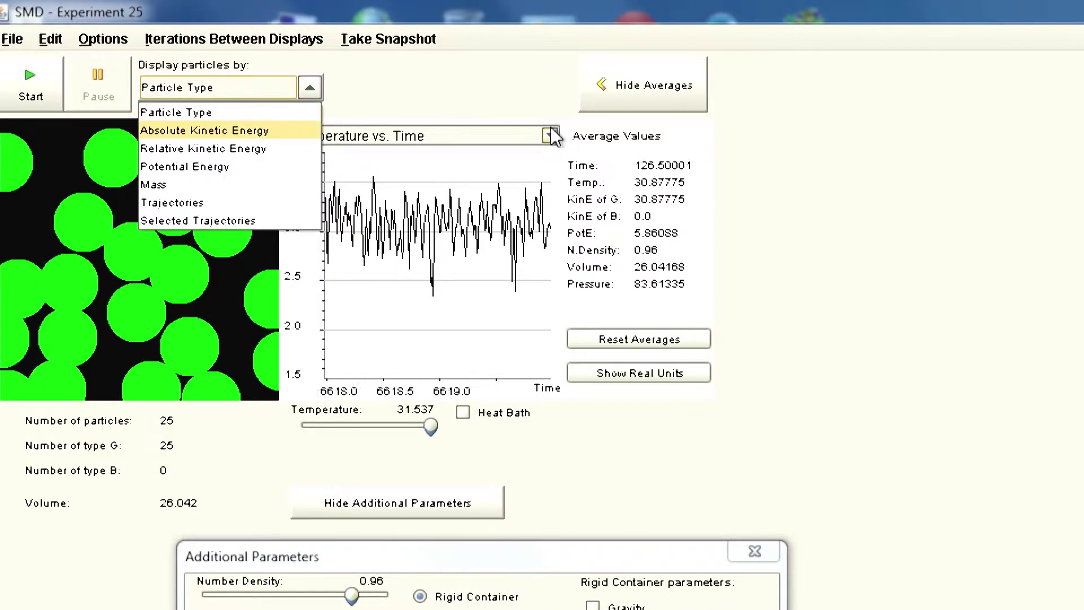
{"action": "left_click", "coordinate": [534, 95]}
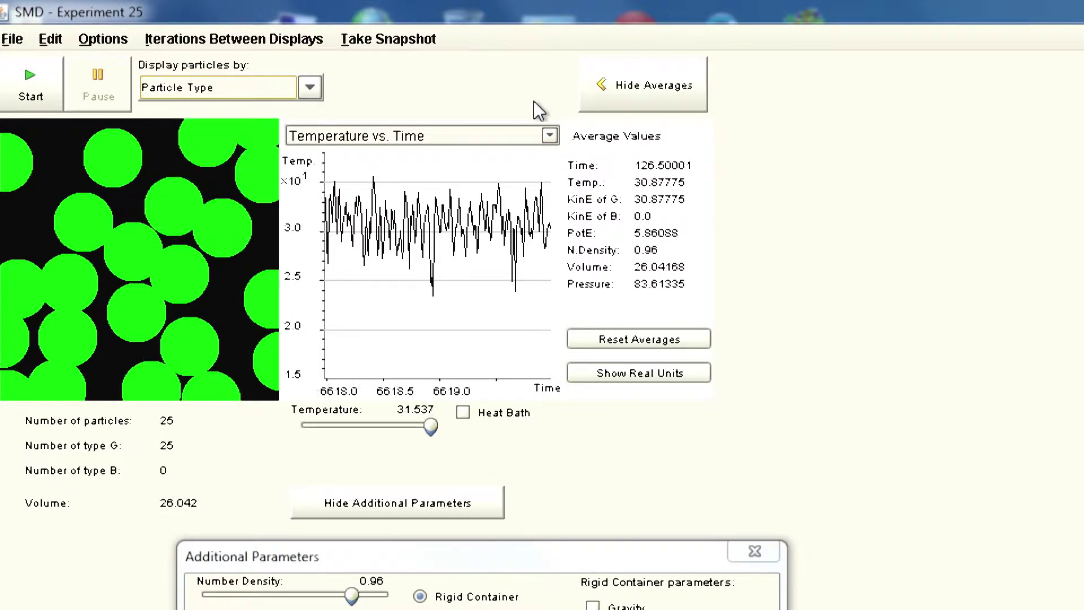
- View the Kinetic Energies vs. Time graph followed by the Energy vs. Time graph
{"action": "left_click", "coordinate": [548, 136]}
{"action": "left_click", "coordinate": [530, 187]}
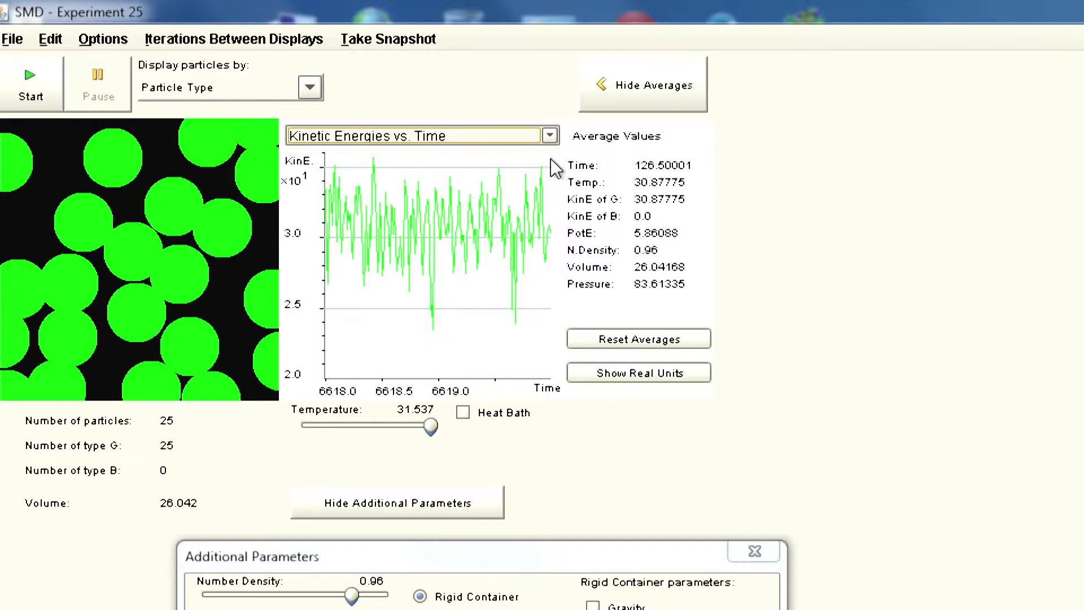
{"action": "left_click", "coordinate": [551, 138]}
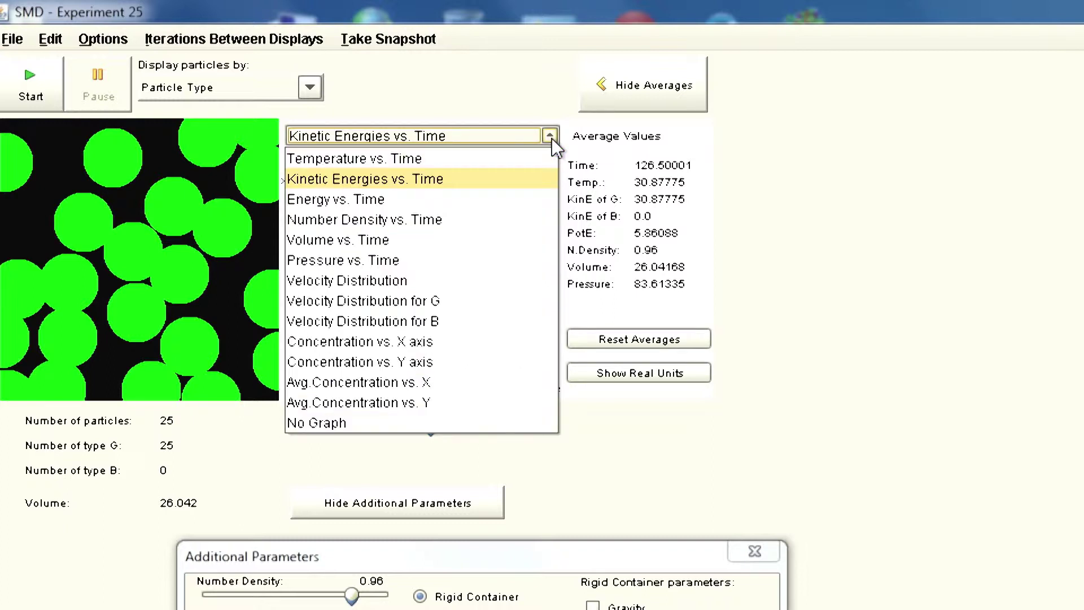
{"action": "left_click", "coordinate": [526, 197]}
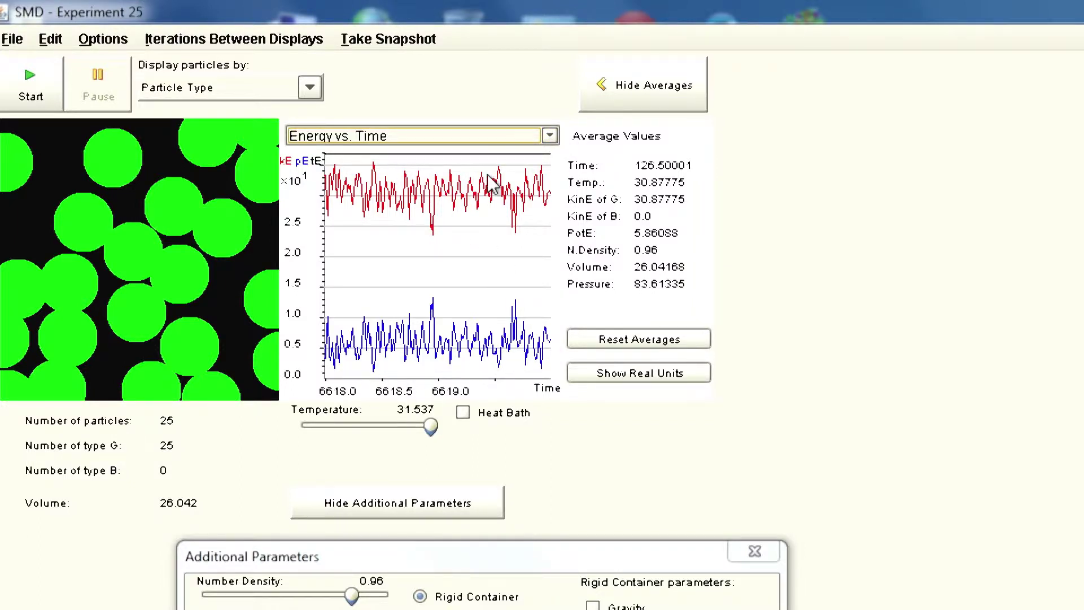
- View the Number Density, Volume and Pressure vs. Time graphs one after another
{"action": "left_click", "coordinate": [553, 135]}
{"action": "left_click", "coordinate": [514, 212]}
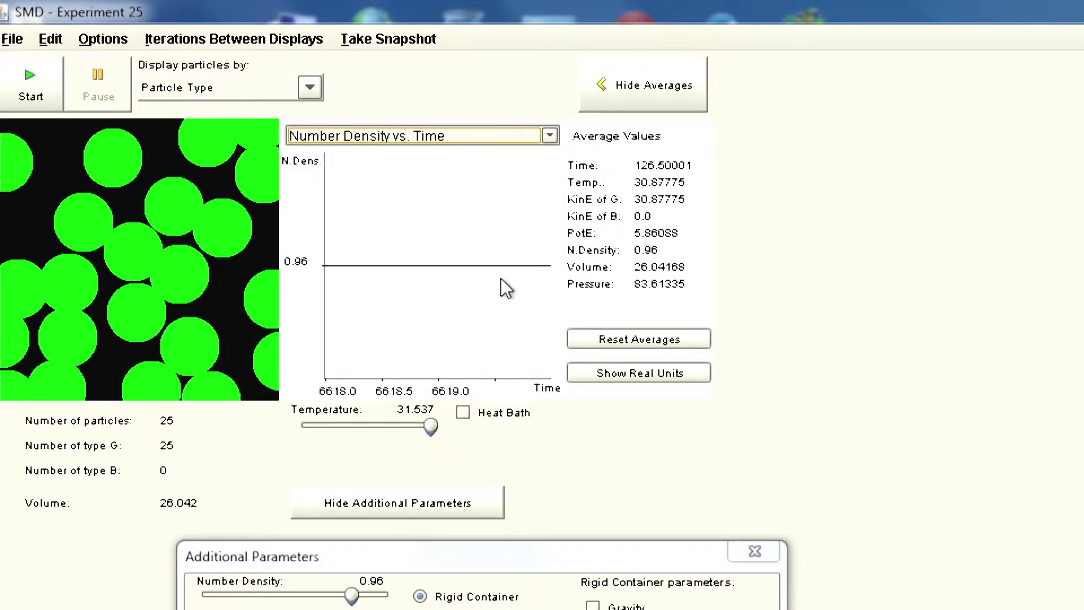
{"action": "left_click", "coordinate": [549, 136]}
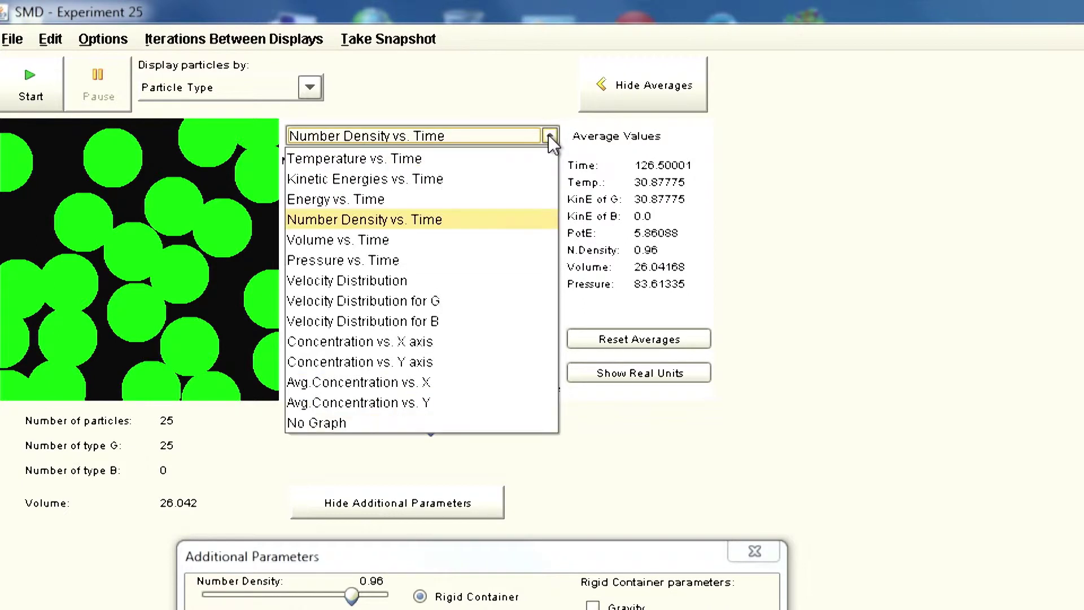
{"action": "left_click", "coordinate": [488, 239]}
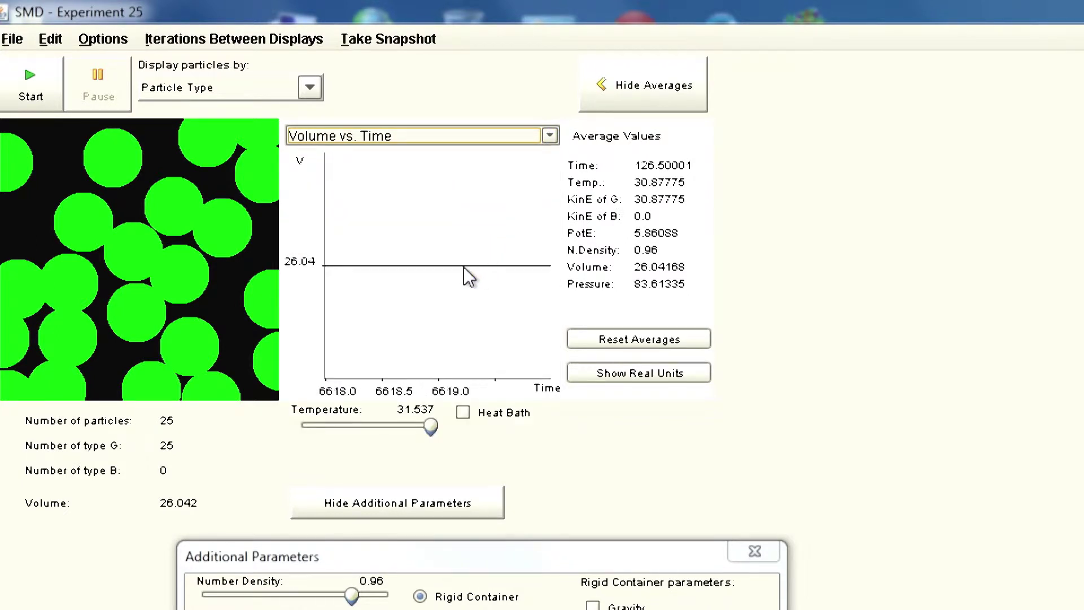
{"action": "left_click", "coordinate": [552, 137]}
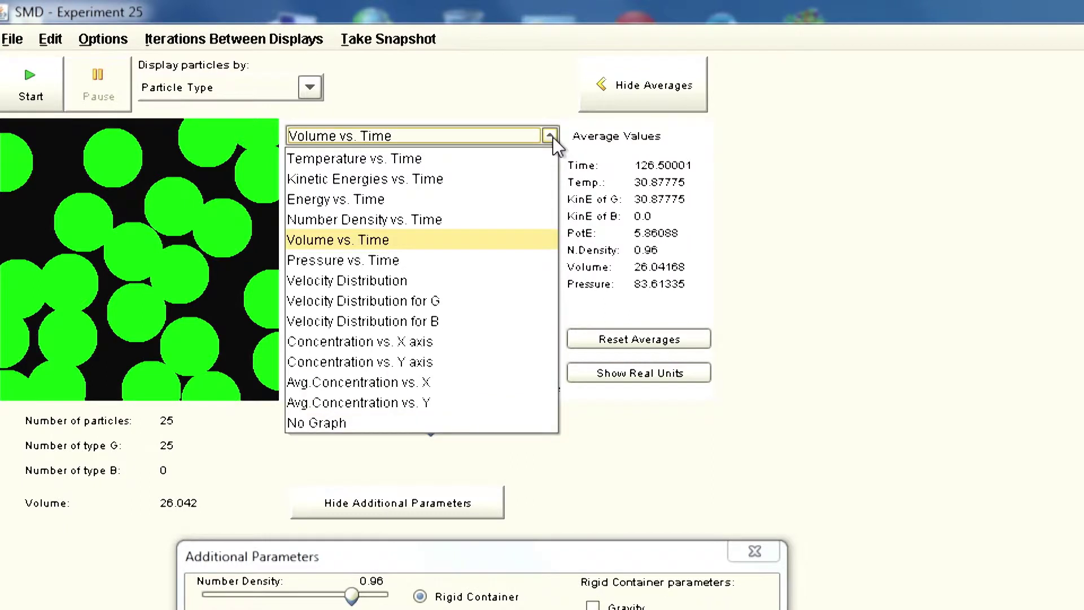
{"action": "left_click", "coordinate": [501, 269]}
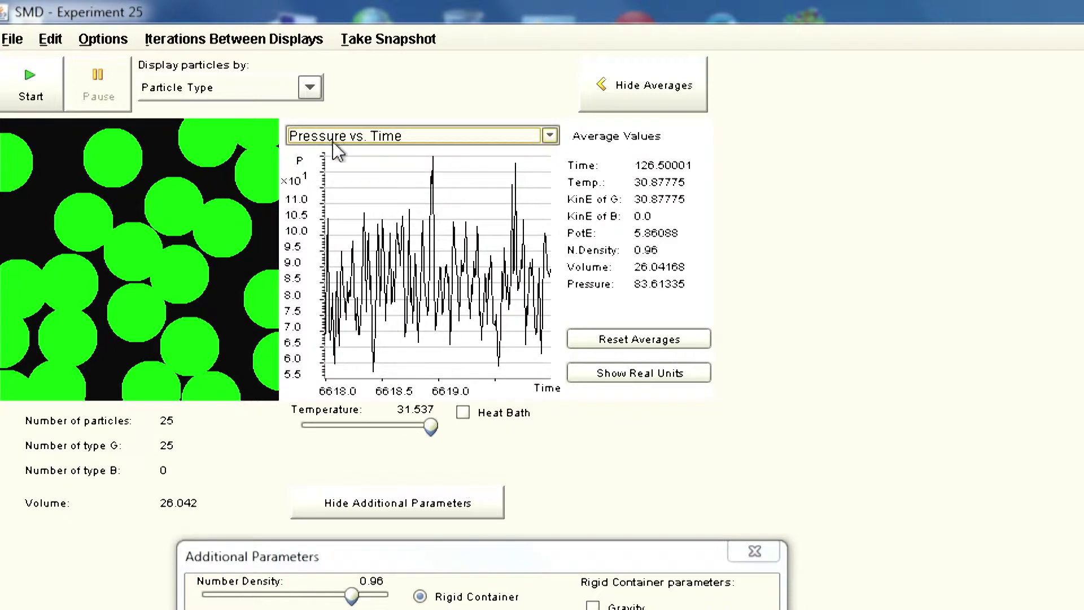
- View the Velocity Distribution graph, followed by the velocity distributions for B and for G
{"action": "left_click", "coordinate": [551, 135]}
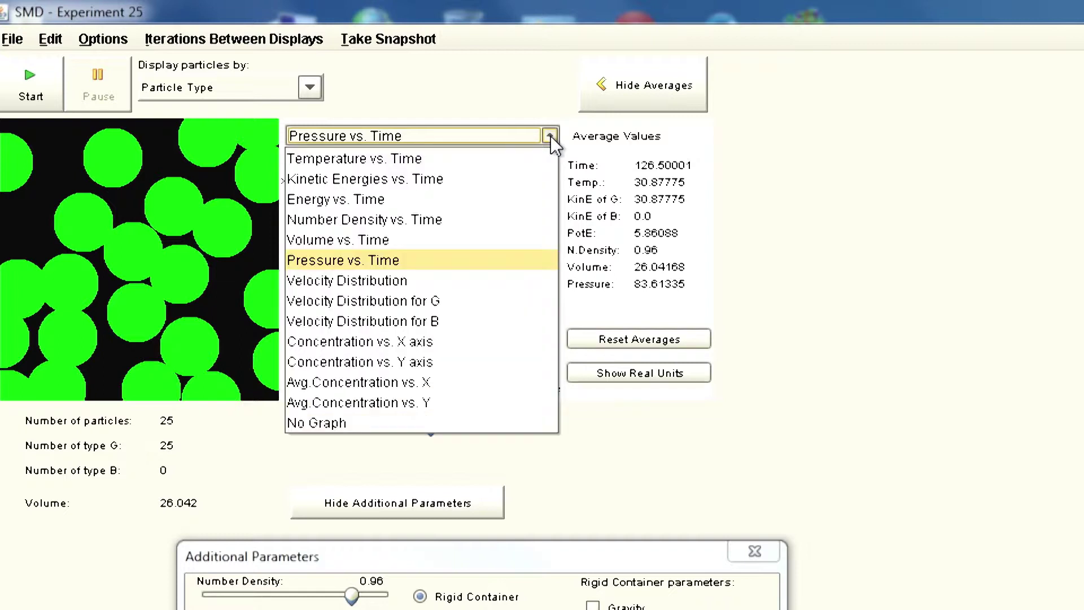
{"action": "left_click", "coordinate": [497, 288]}
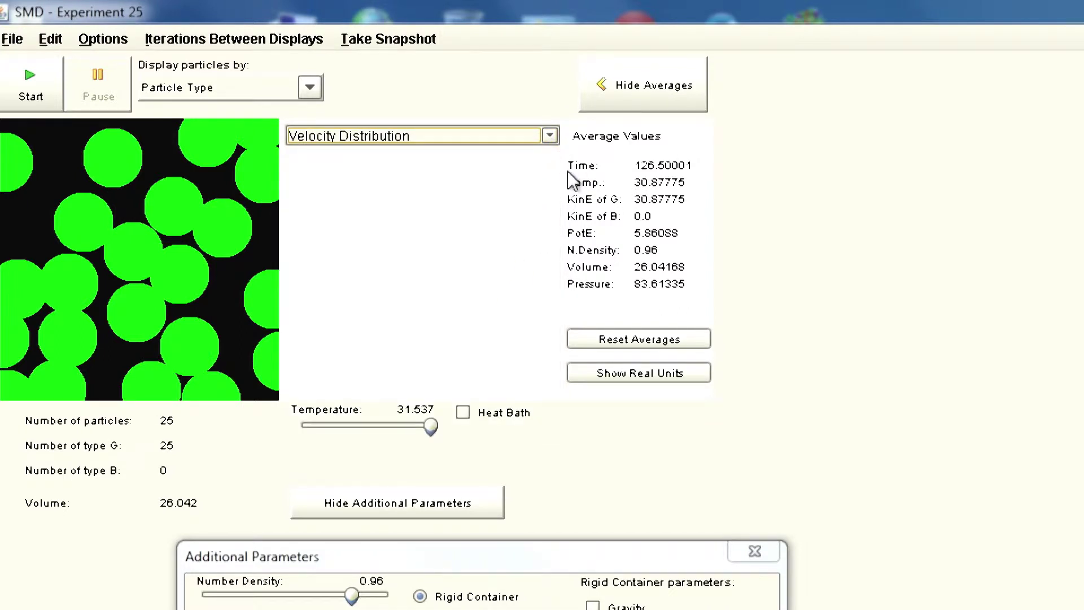
{"action": "left_click", "coordinate": [550, 135]}
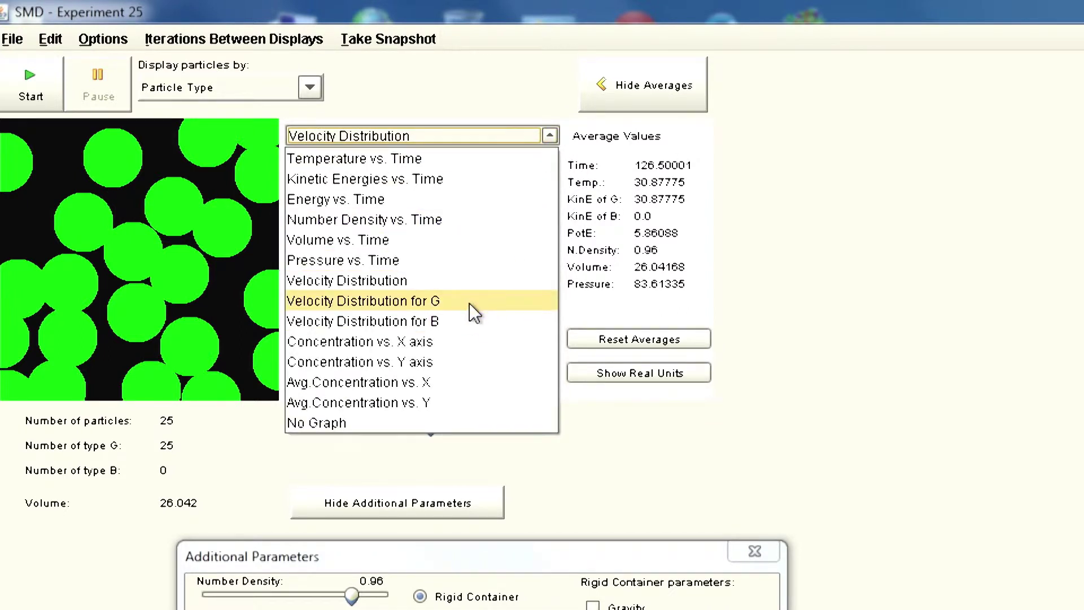
{"action": "left_click", "coordinate": [469, 321]}
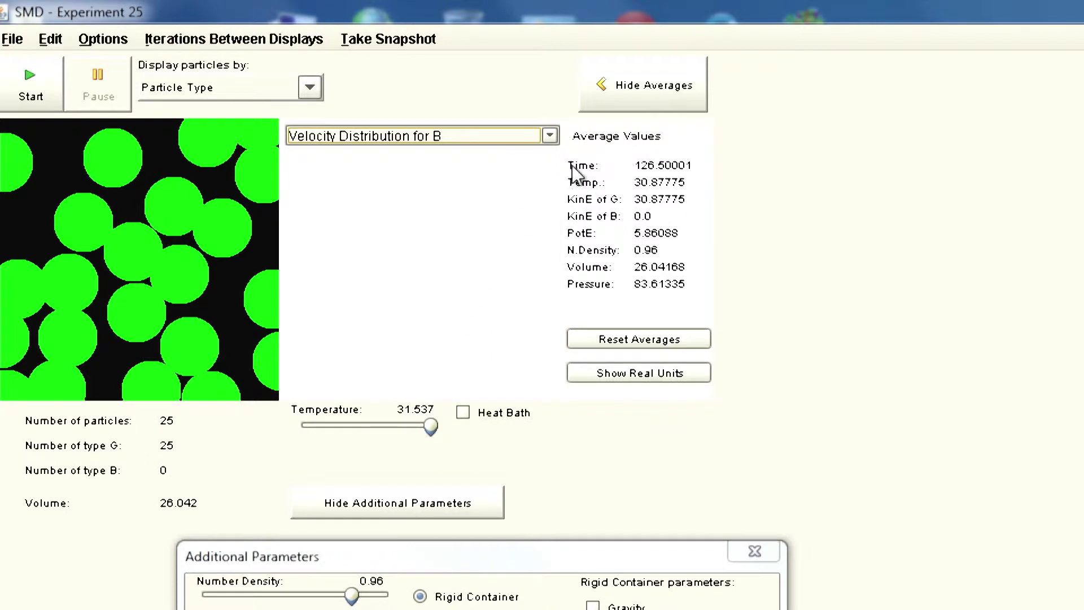
{"action": "left_click", "coordinate": [550, 135]}
{"action": "left_click", "coordinate": [440, 308]}
- View the particle concentration graphs along the X axis and along the Y axis
{"action": "left_click", "coordinate": [550, 135]}
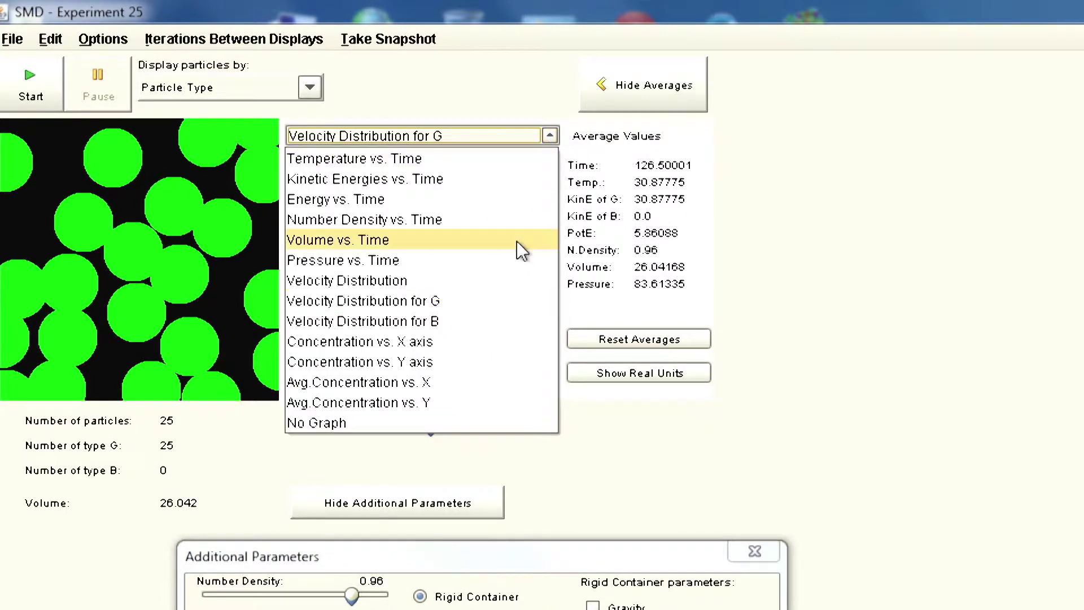
{"action": "left_click", "coordinate": [491, 351]}
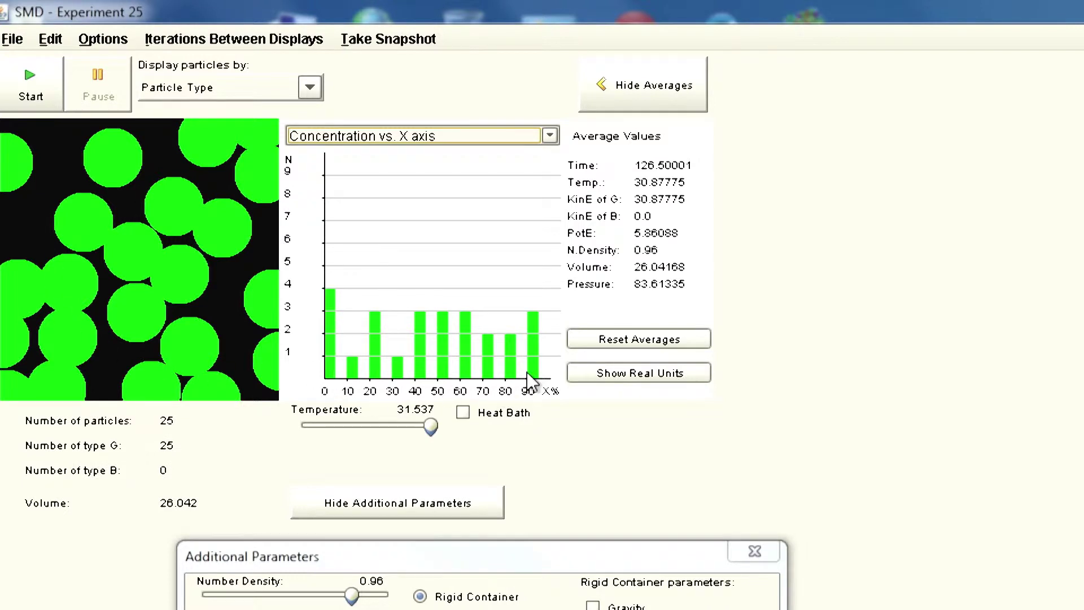
{"action": "left_click", "coordinate": [549, 135]}
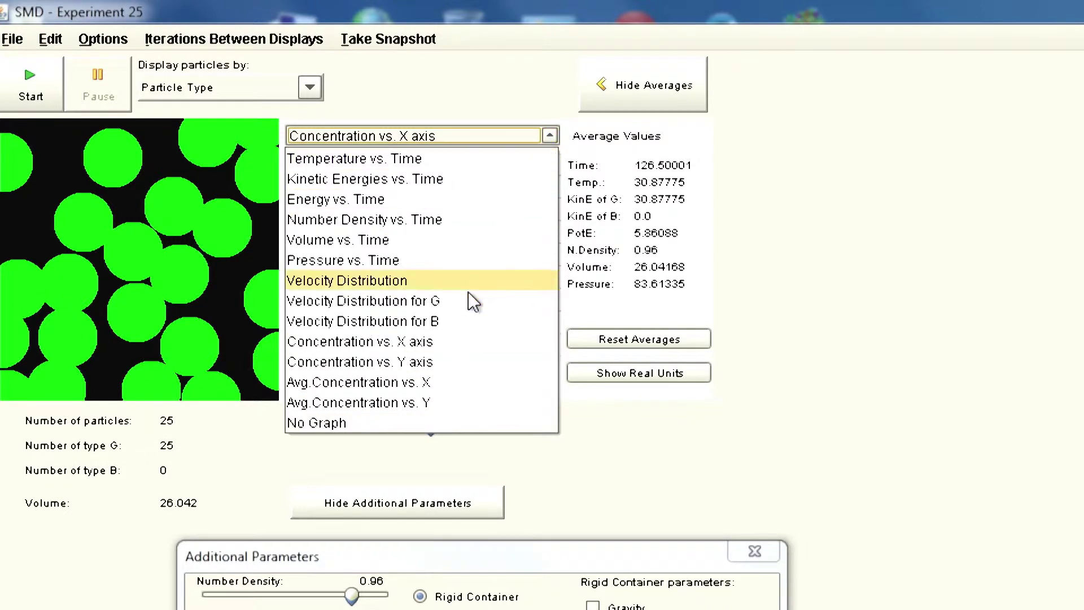
{"action": "left_click", "coordinate": [455, 362]}
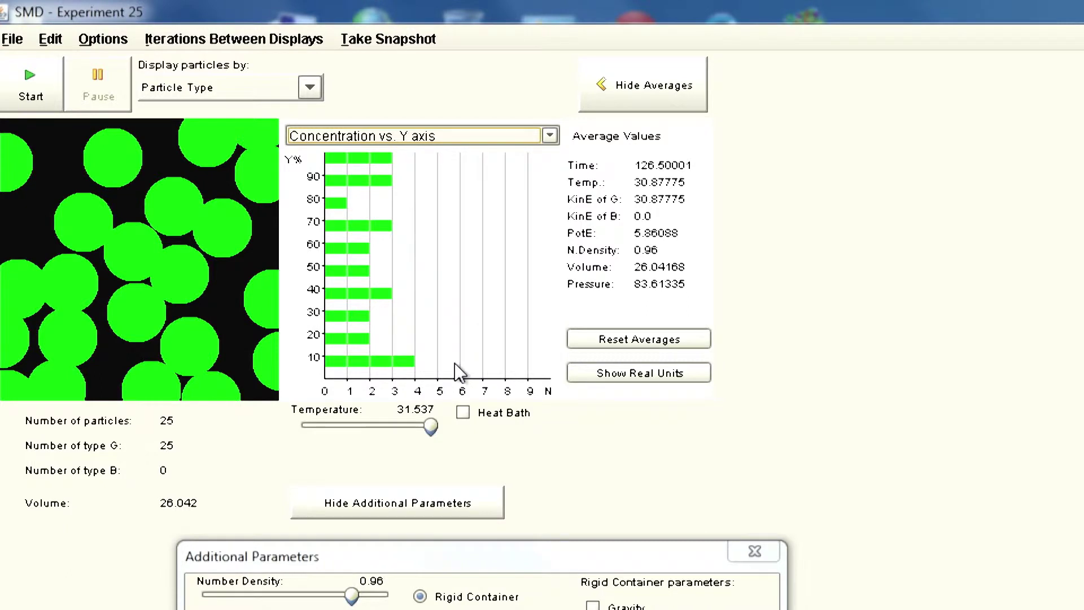
- View the Avg. Concentration vs. X graph, followed by the Avg. Concentration vs. Y graph
{"action": "left_click", "coordinate": [551, 135]}
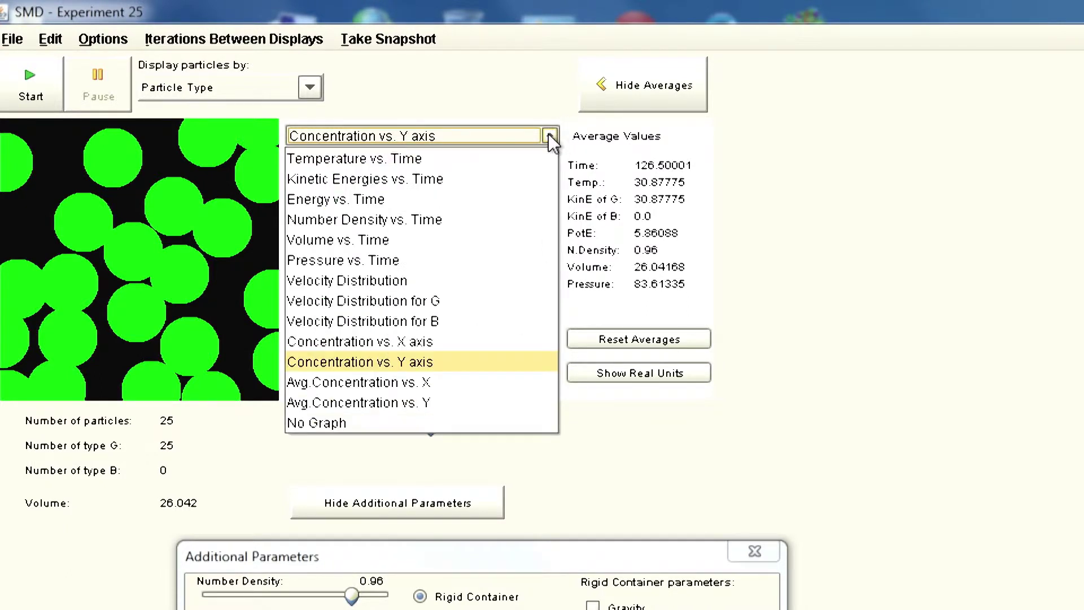
{"action": "left_click", "coordinate": [481, 383]}
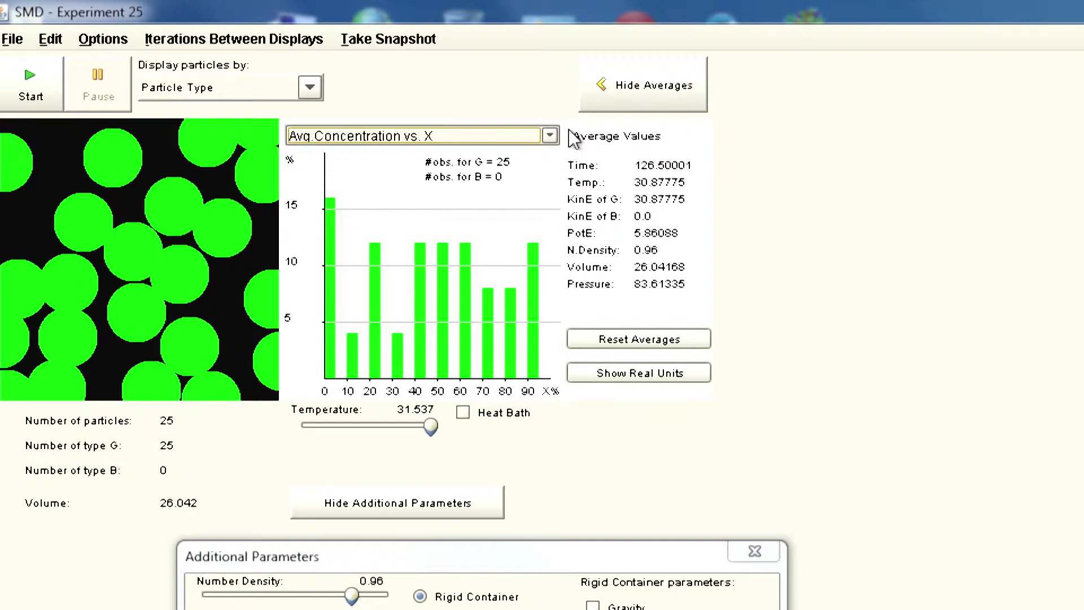
{"action": "left_click", "coordinate": [548, 135]}
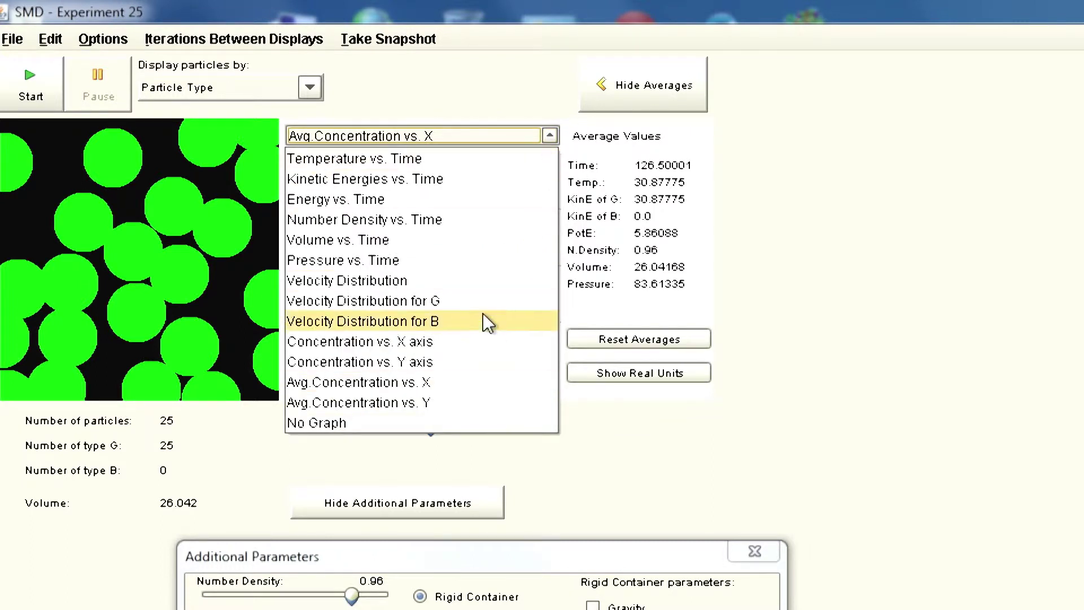
{"action": "left_click", "coordinate": [462, 401]}
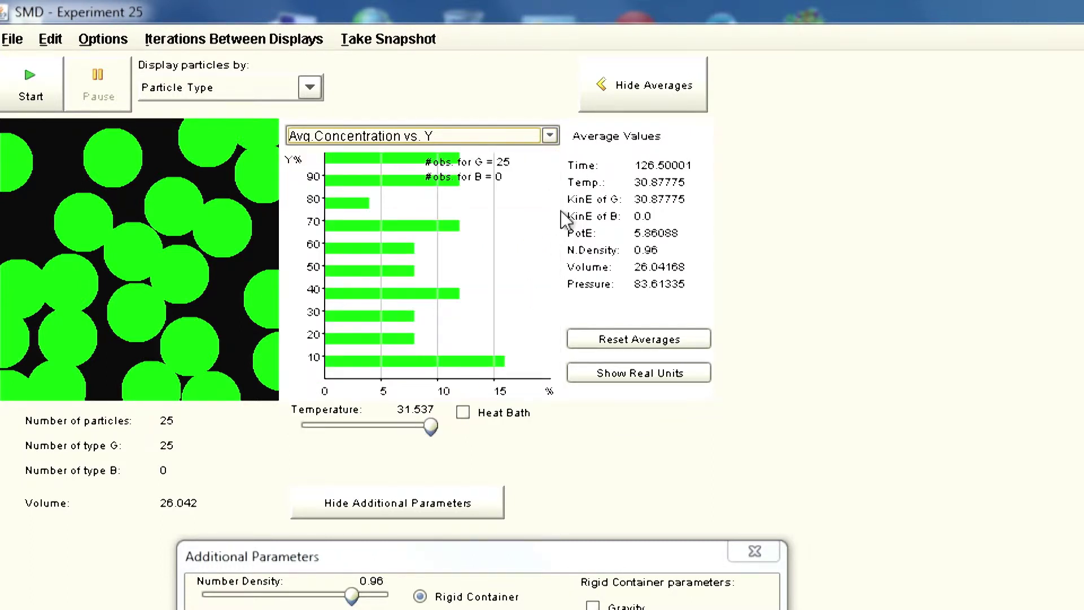
{"action": "left_click", "coordinate": [553, 136]}
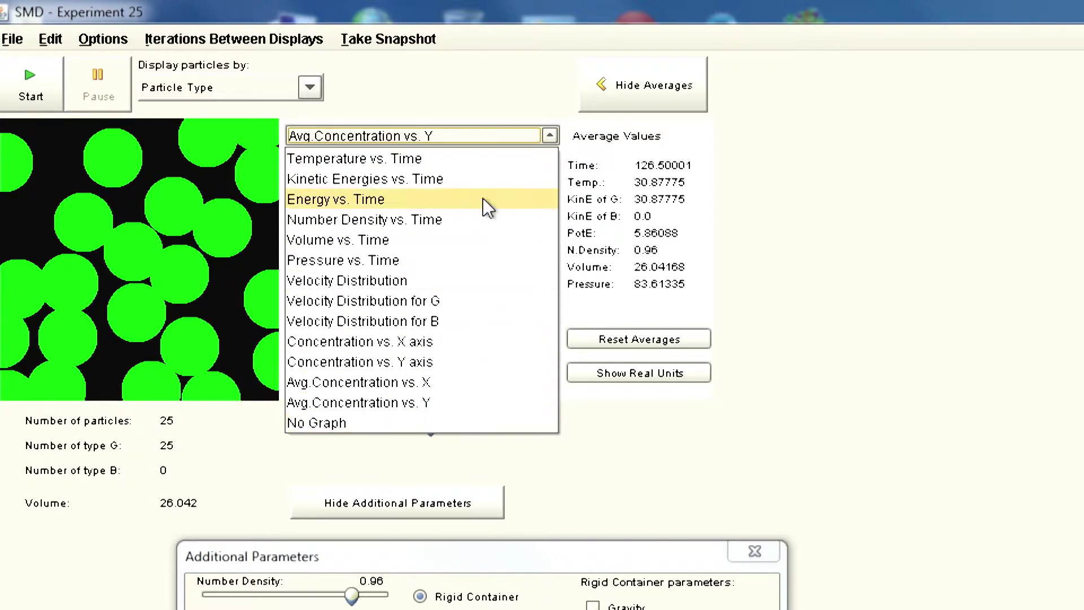
{"action": "left_click", "coordinate": [523, 77]}
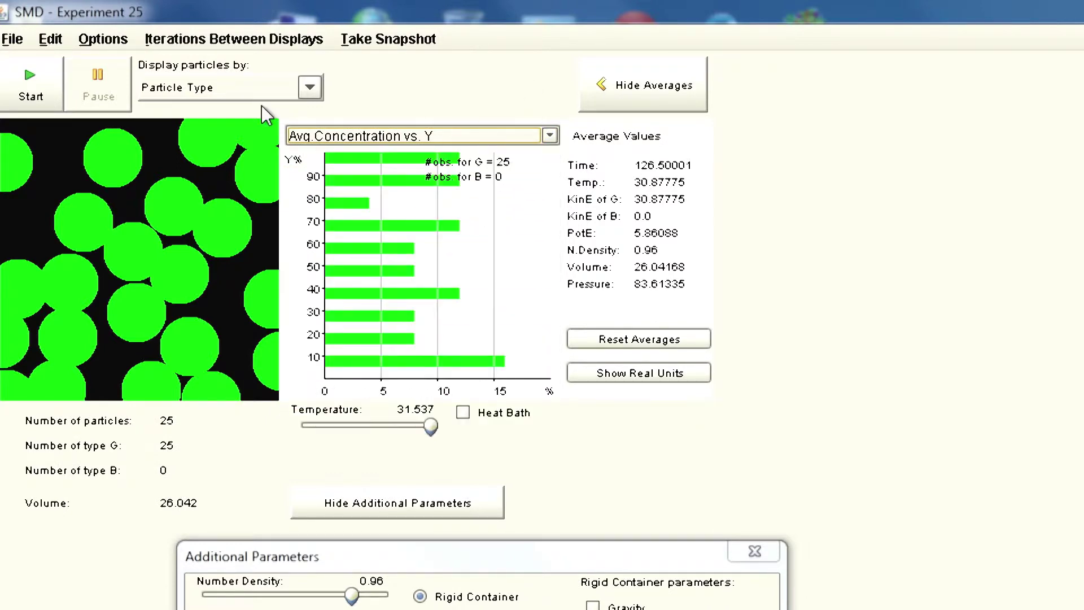
- Start the simulation and switch the graph to Avg. Concentration vs. X while it runs
{"action": "left_click", "coordinate": [28, 94]}
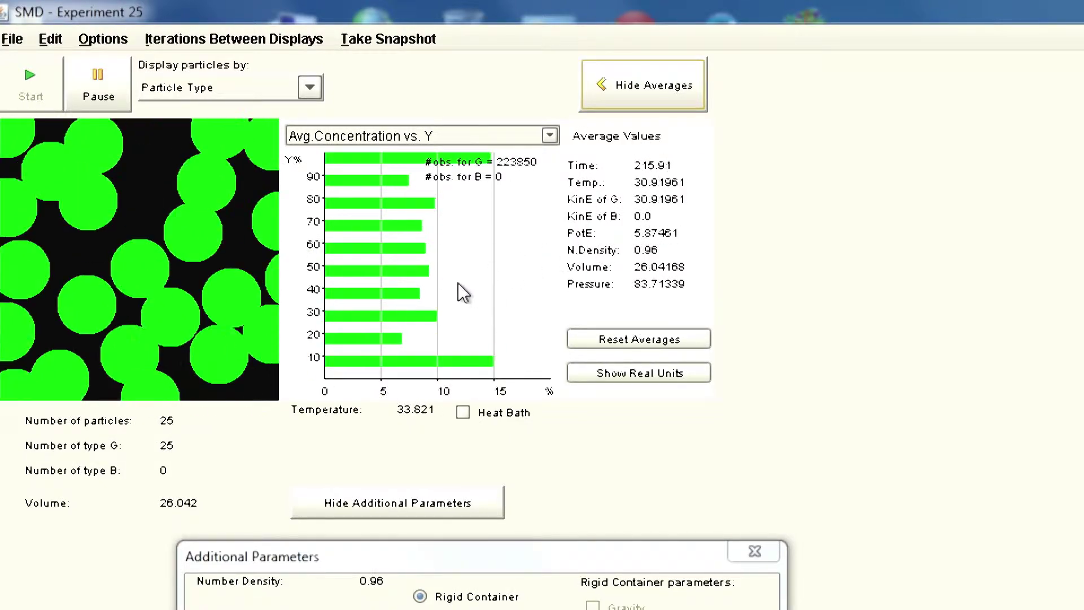
{"action": "left_click", "coordinate": [550, 136]}
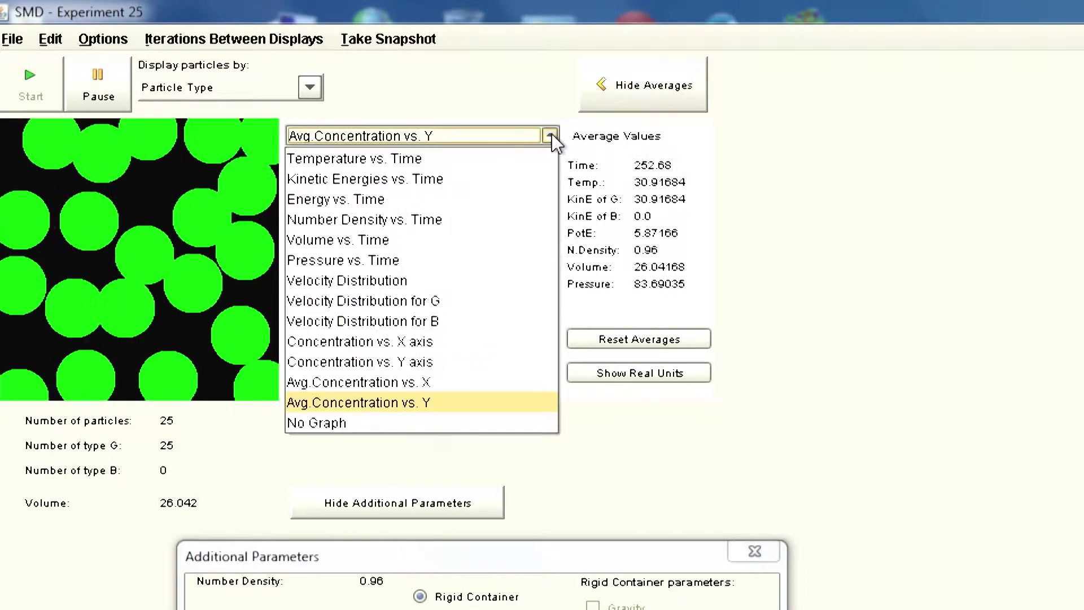
{"action": "left_click", "coordinate": [490, 382]}
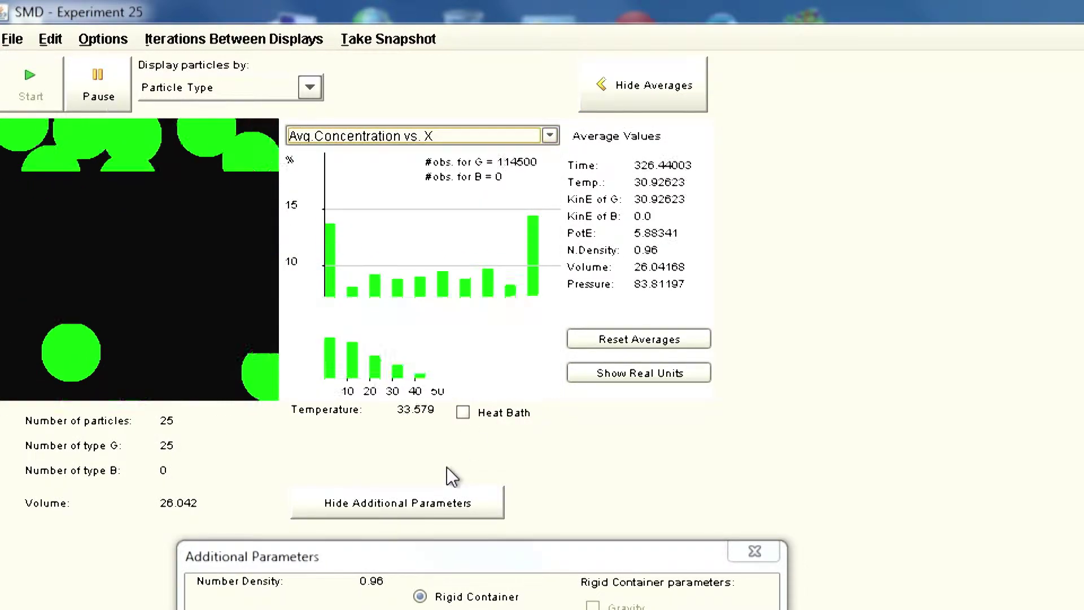
- With the simulation running, view Volume vs. Time and Pressure vs. Time, and return to the Volume graph
{"action": "left_click", "coordinate": [551, 136]}
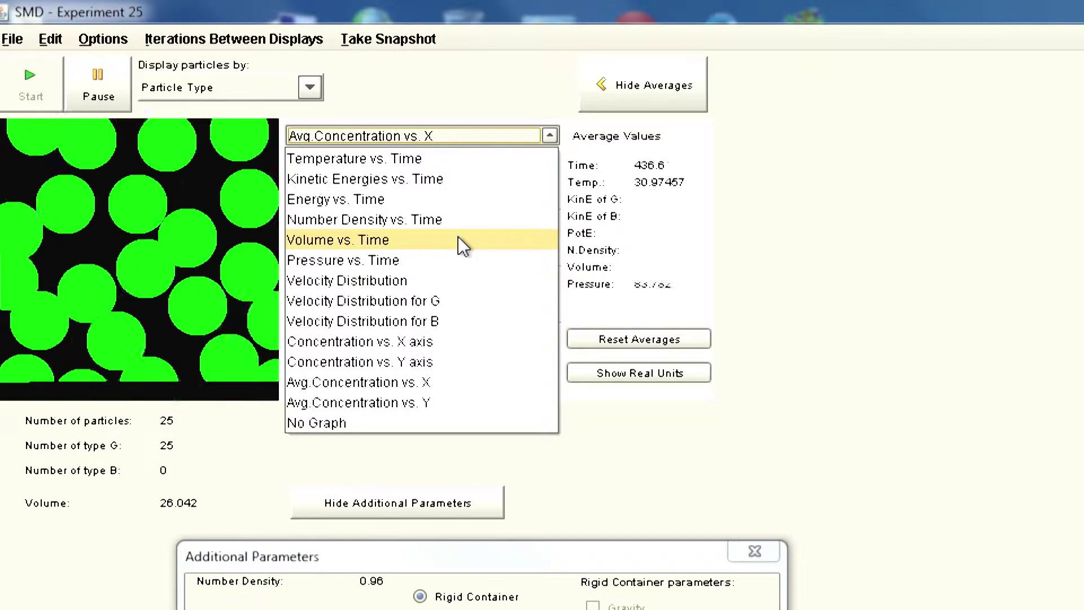
{"action": "left_click", "coordinate": [458, 239]}
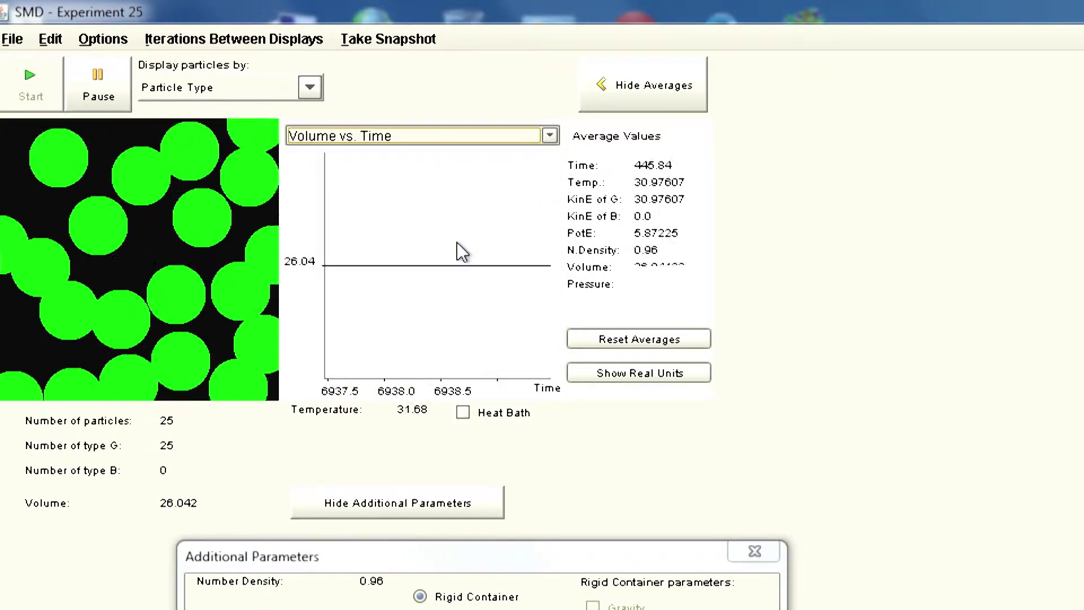
{"action": "left_click", "coordinate": [550, 136]}
{"action": "left_click", "coordinate": [492, 263]}
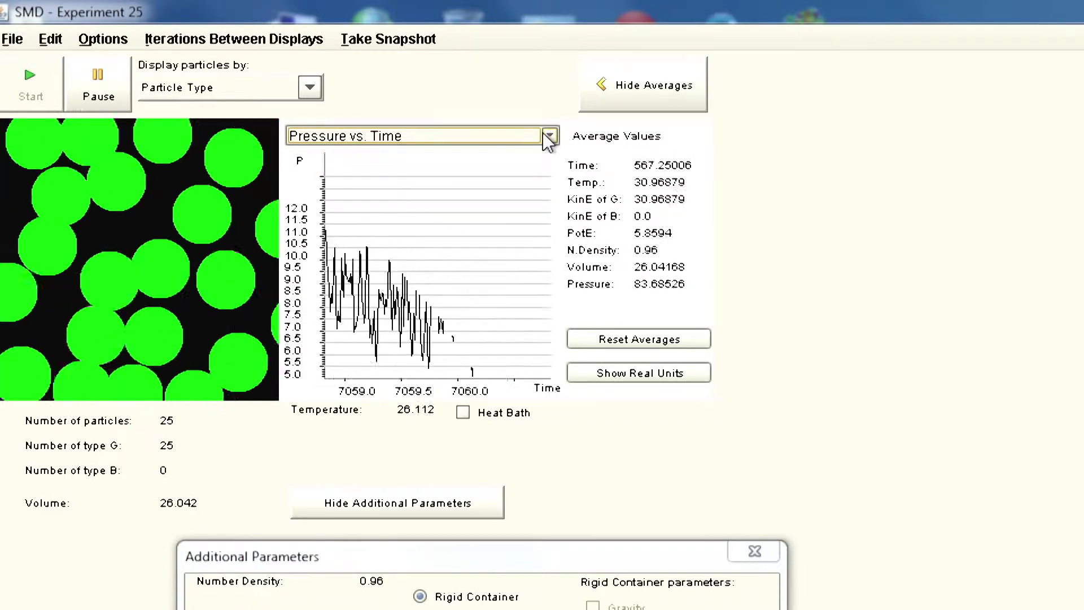
{"action": "left_click", "coordinate": [550, 135]}
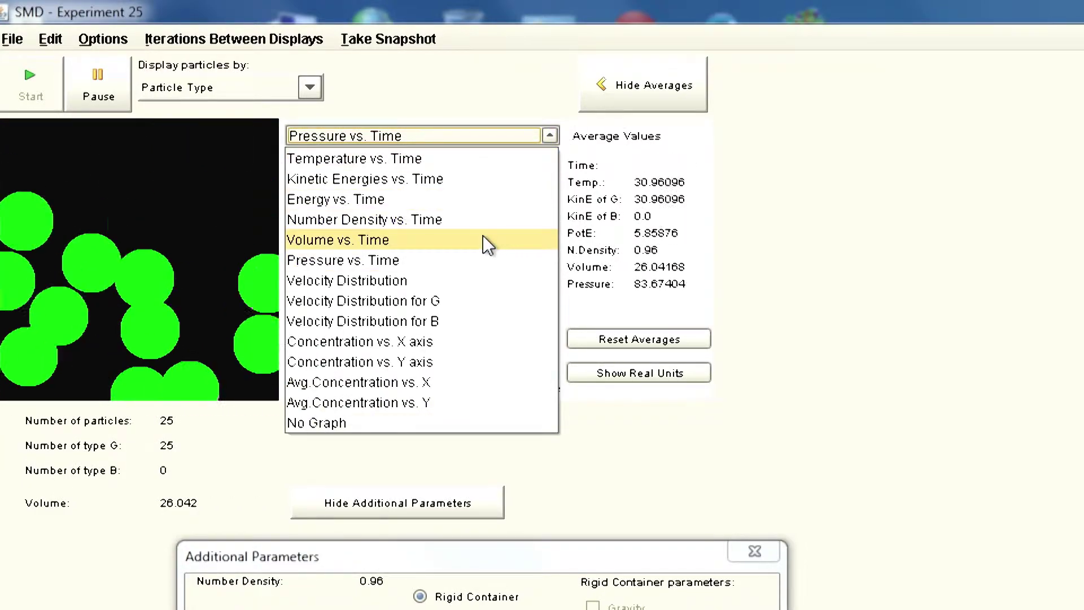
{"action": "left_click", "coordinate": [483, 235]}
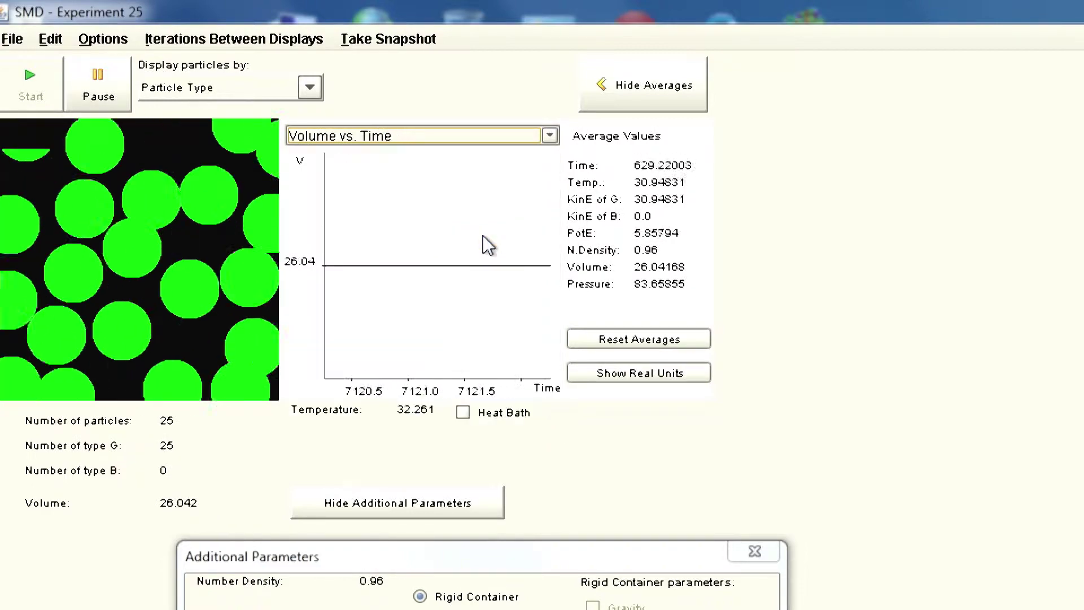
- View the running Number Density vs. Time graph, followed by the Energy vs. Time graph
{"action": "left_click", "coordinate": [546, 138]}
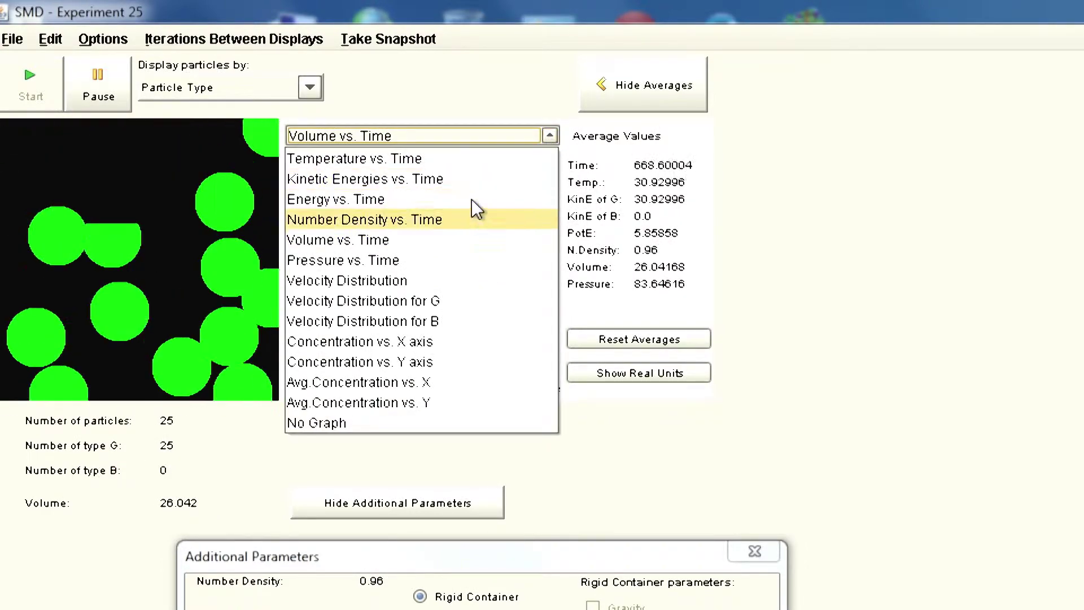
{"action": "left_click", "coordinate": [476, 220]}
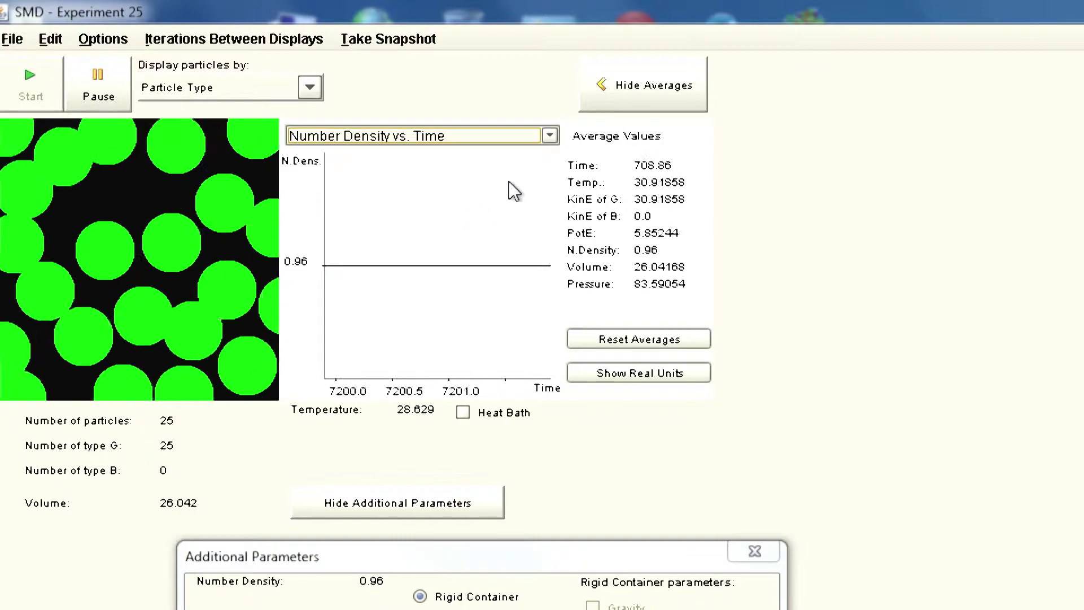
{"action": "left_click", "coordinate": [553, 138]}
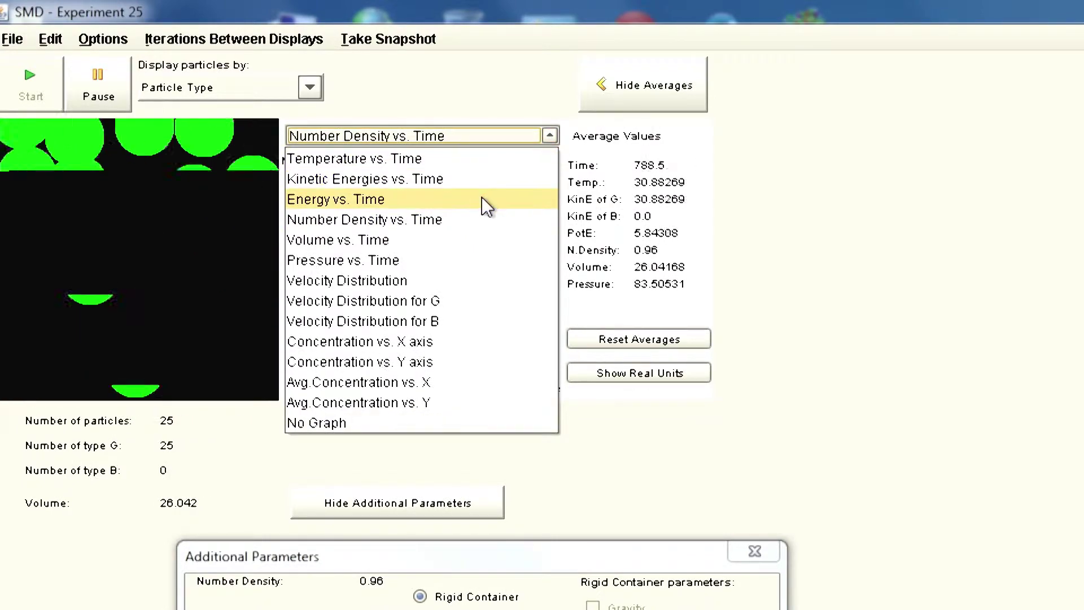
{"action": "left_click", "coordinate": [484, 200]}
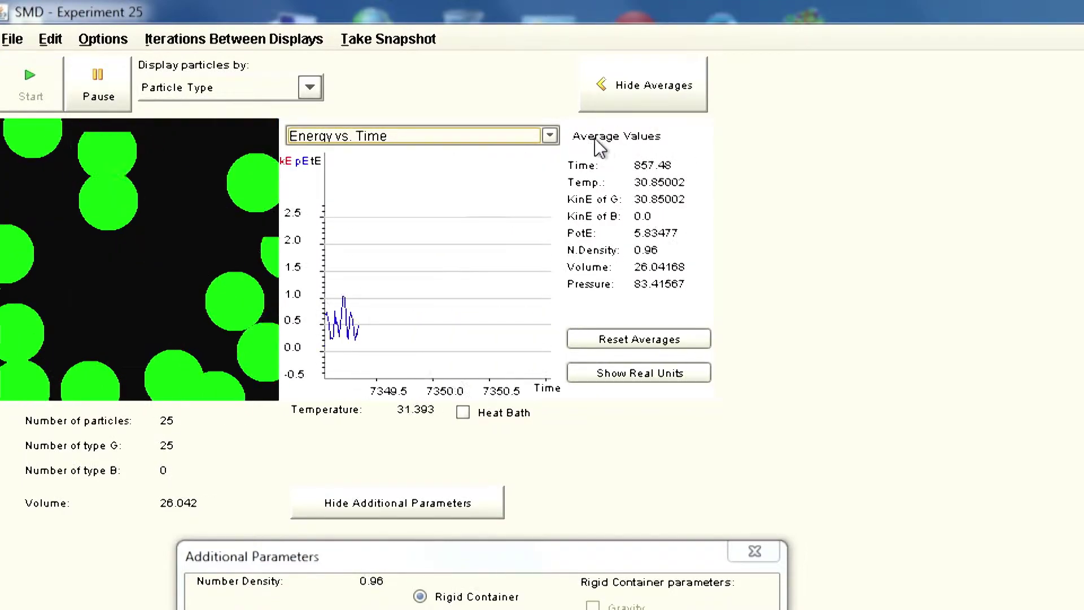
- View the running Temperature vs. Time graph, and switch back to Number Density vs. Time
{"action": "left_click", "coordinate": [550, 136]}
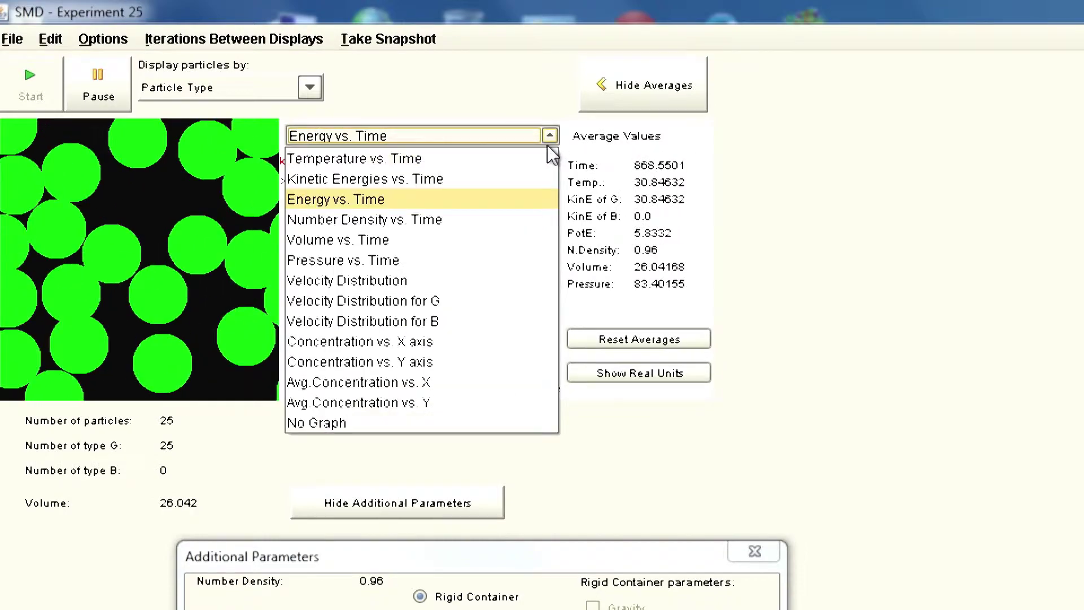
{"action": "left_click", "coordinate": [517, 165]}
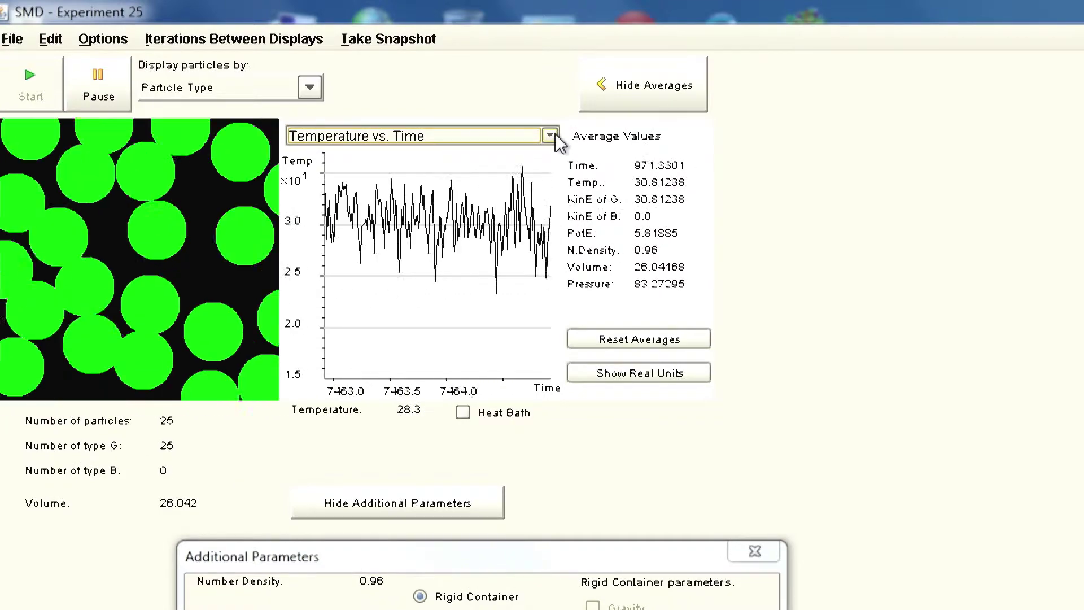
{"action": "left_click", "coordinate": [553, 134]}
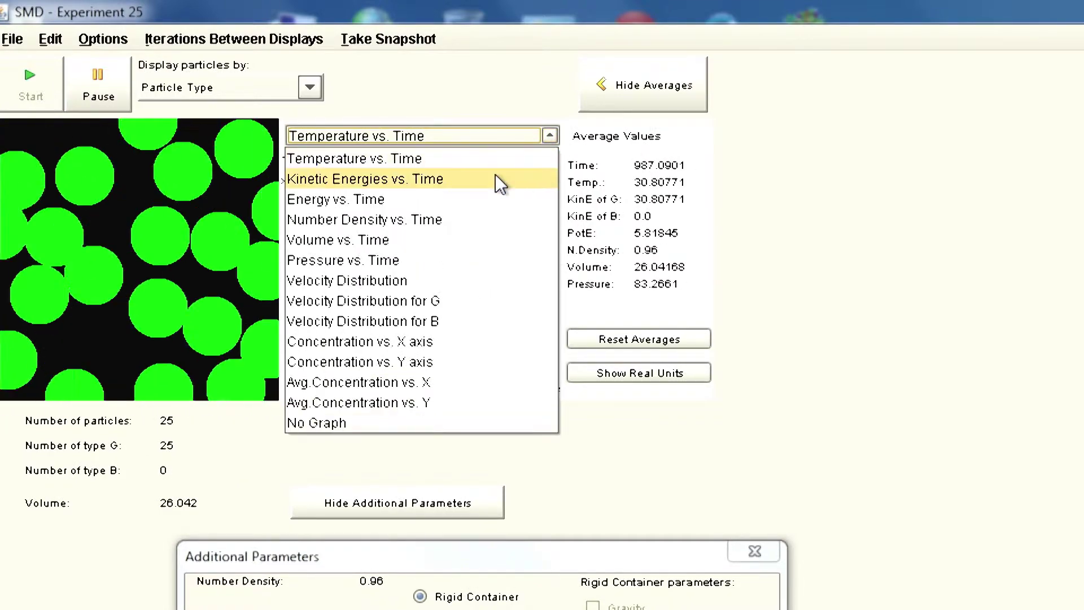
{"action": "left_click", "coordinate": [485, 220]}
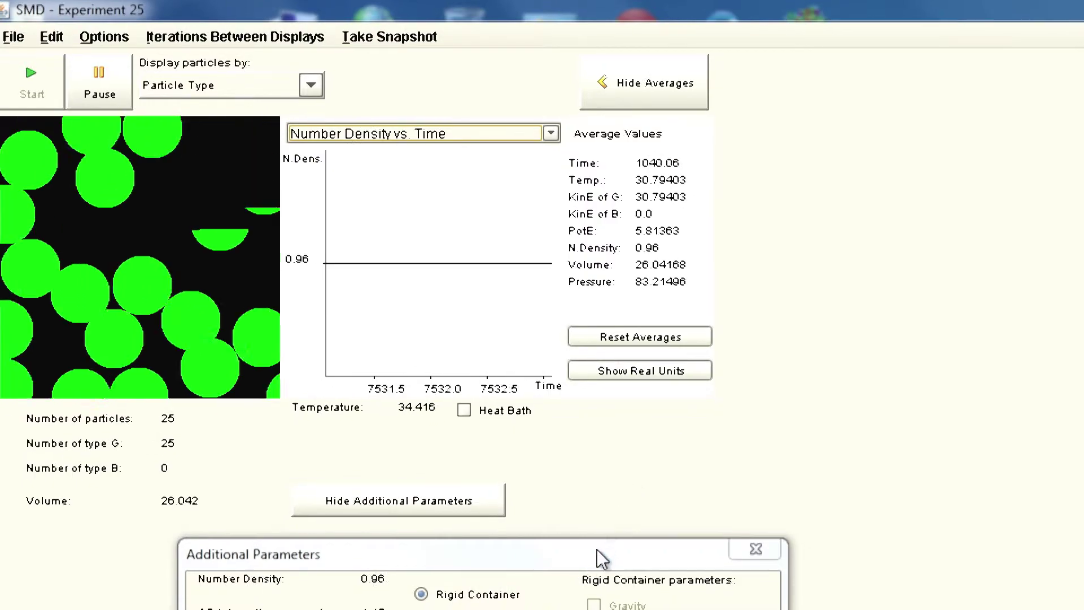
- Pause the simulation and lower the Number Density to 0.14 in the fully exposed Additional Parameters window
{"action": "left_click_drag", "start_coordinate": [598, 549], "coordinate": [606, 485]}
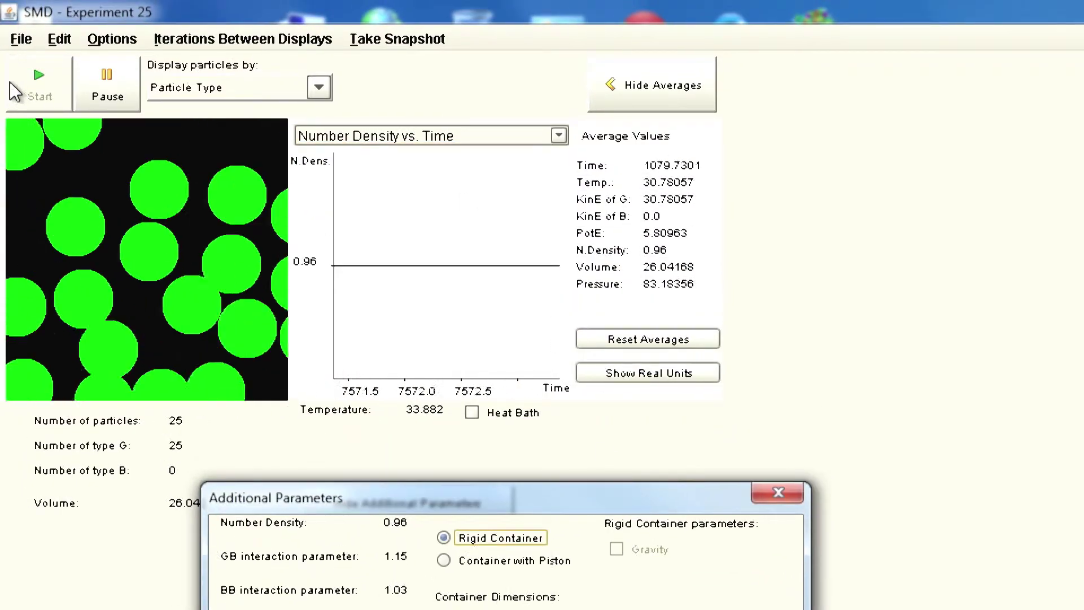
{"action": "left_click", "coordinate": [113, 87]}
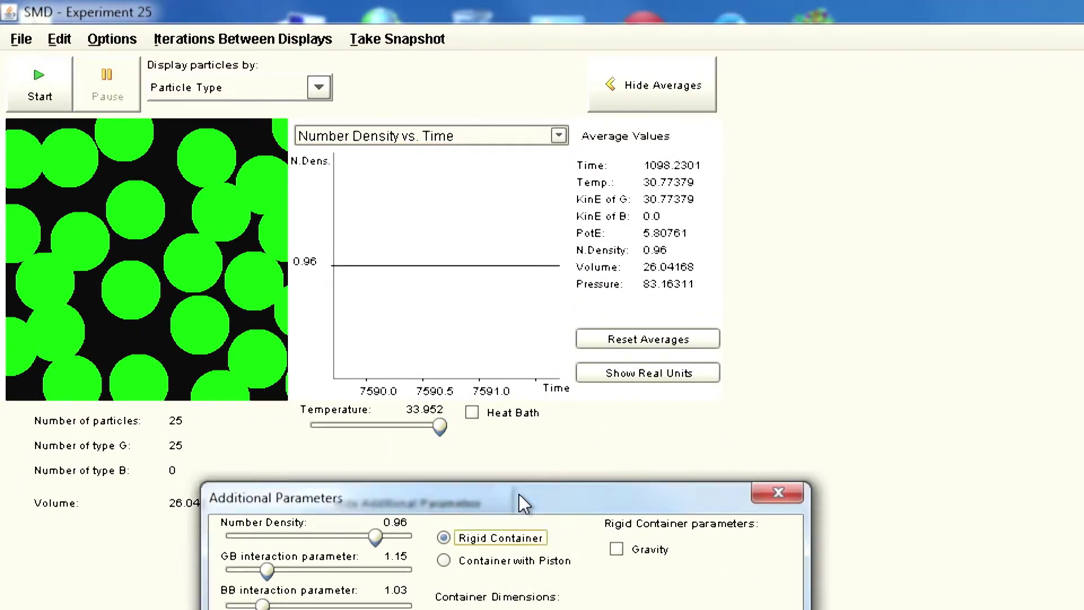
{"action": "left_click_drag", "start_coordinate": [520, 494], "coordinate": [551, 273]}
{"action": "left_click_drag", "start_coordinate": [412, 316], "coordinate": [280, 316]}
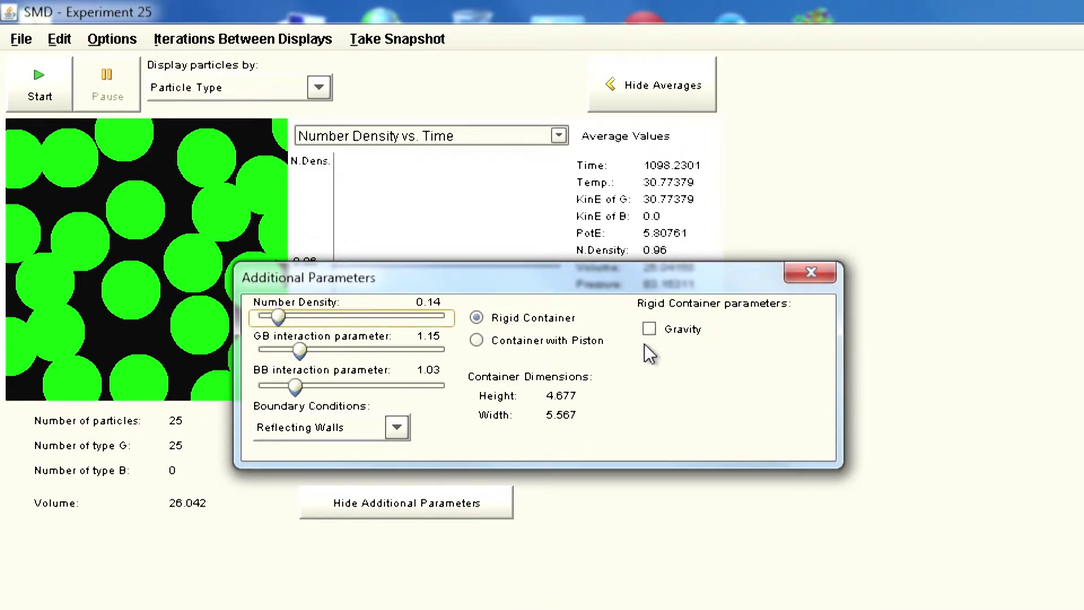
- Change the container type to Container with Piston and restart the simulation
{"action": "left_click", "coordinate": [477, 340]}
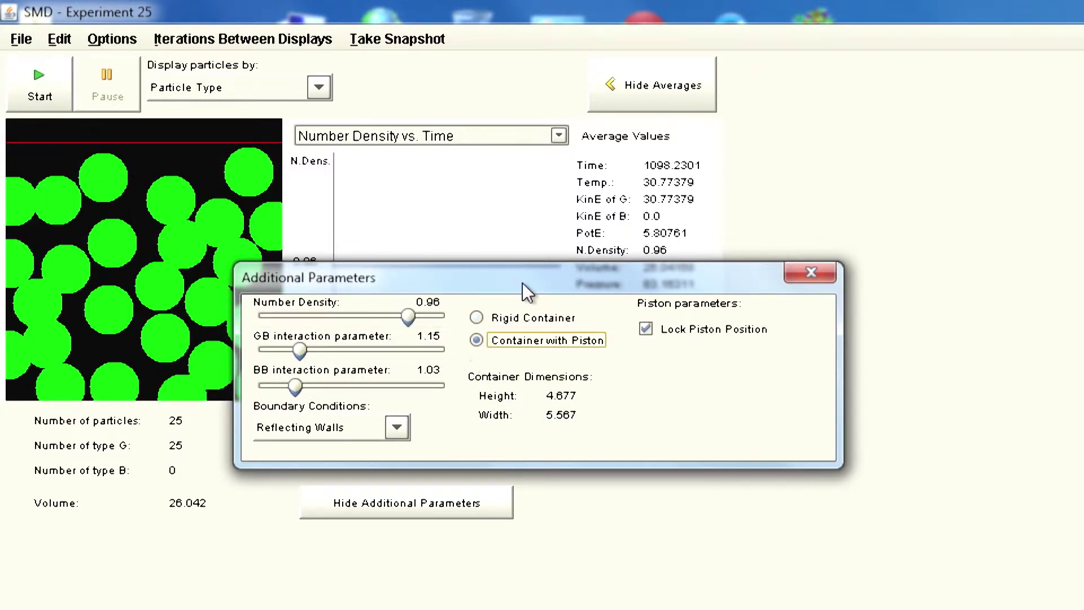
{"action": "left_click_drag", "start_coordinate": [523, 284], "coordinate": [603, 331]}
{"action": "left_click", "coordinate": [45, 84]}
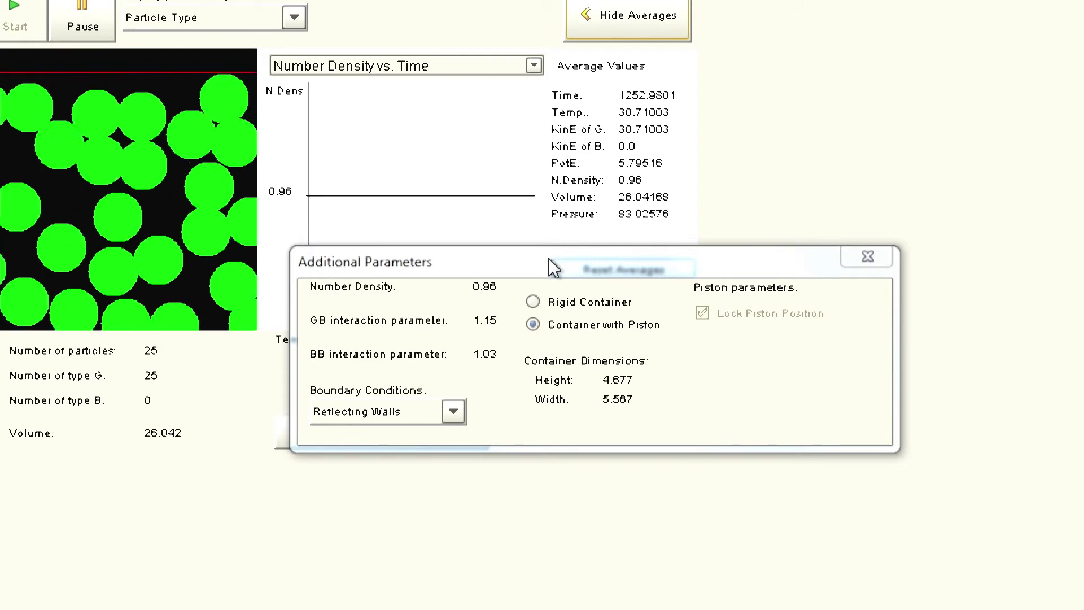
- Move the Additional Parameters window clear of the graph and pause the piston simulation
{"action": "left_click_drag", "start_coordinate": [508, 257], "coordinate": [547, 425]}
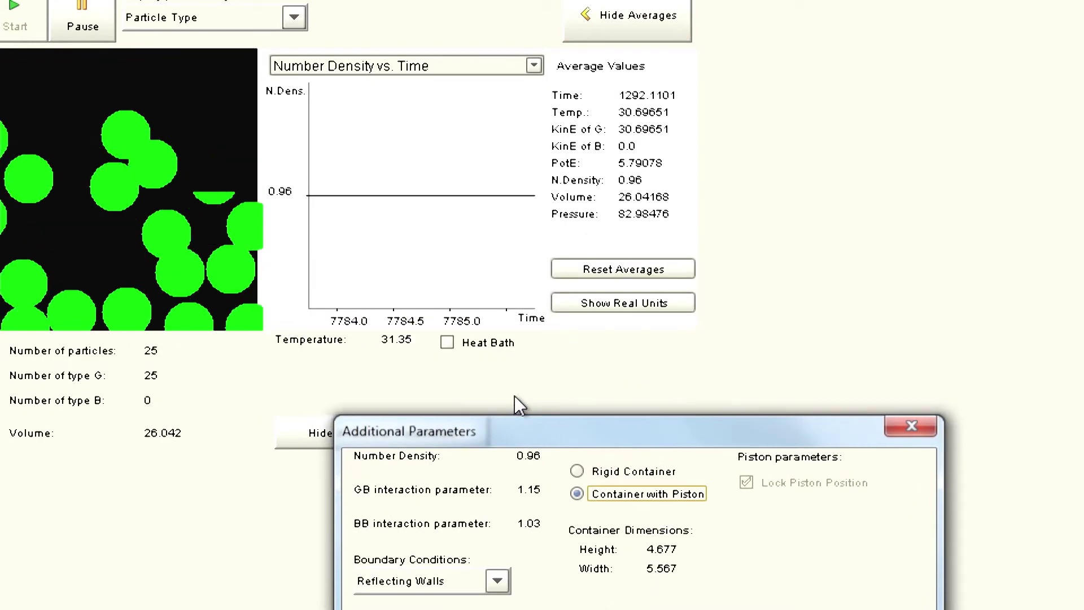
{"action": "left_click", "coordinate": [68, 35]}
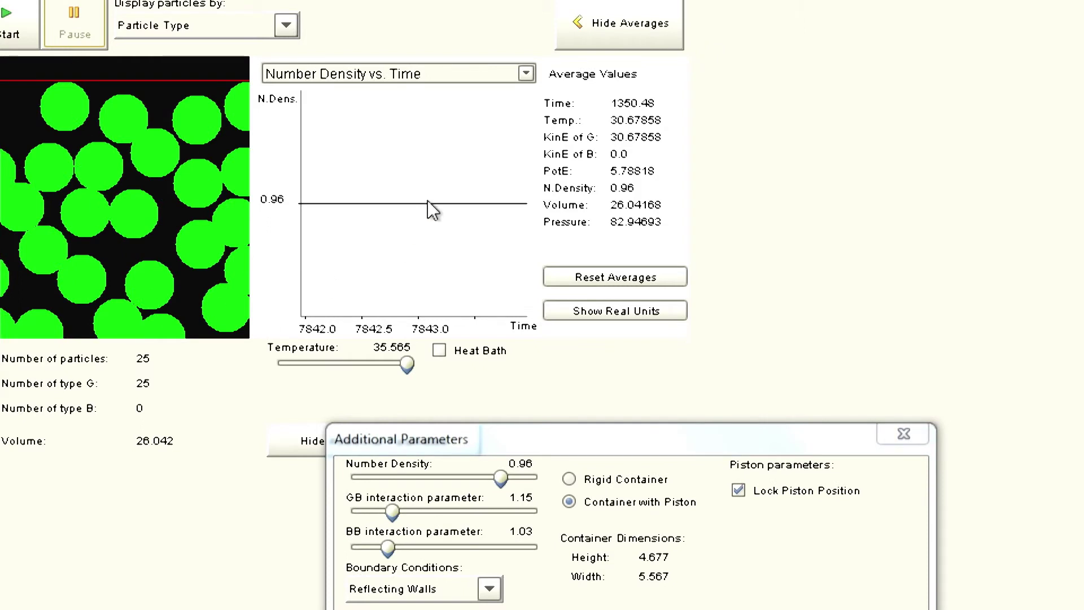
- View the paused simulation's Temperature, Kinetic Energies and Pressure vs. Time graphs one after another
{"action": "left_click", "coordinate": [526, 74]}
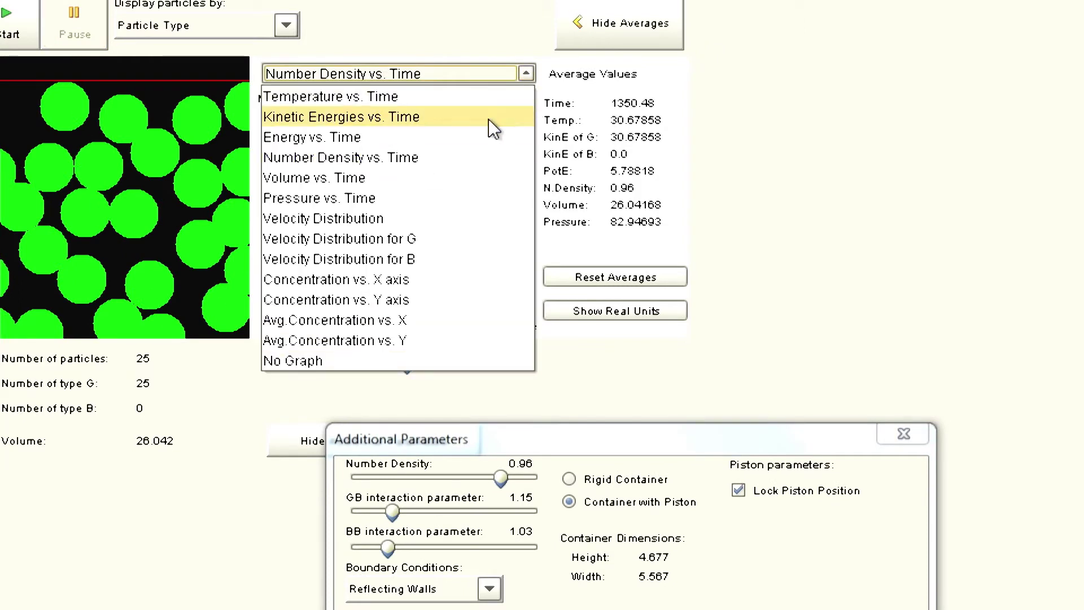
{"action": "left_click", "coordinate": [482, 98]}
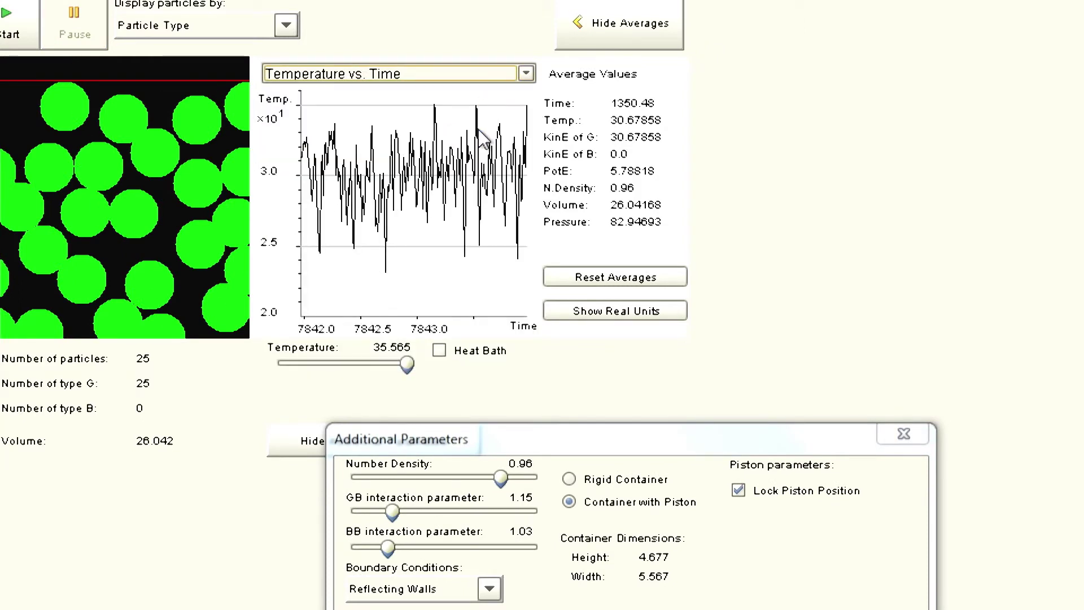
{"action": "left_click", "coordinate": [526, 73]}
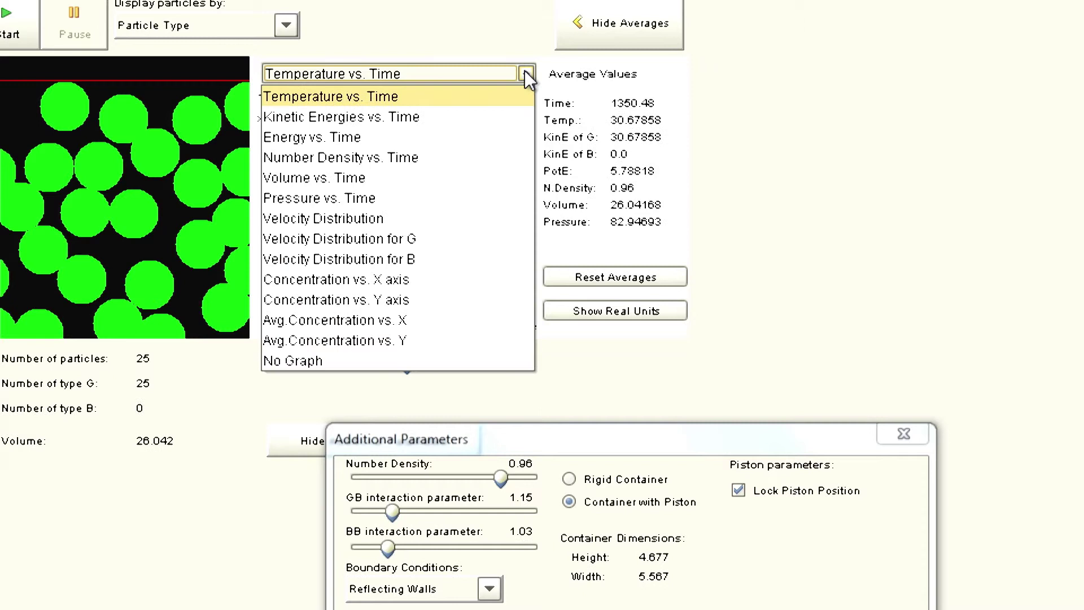
{"action": "left_click", "coordinate": [497, 124]}
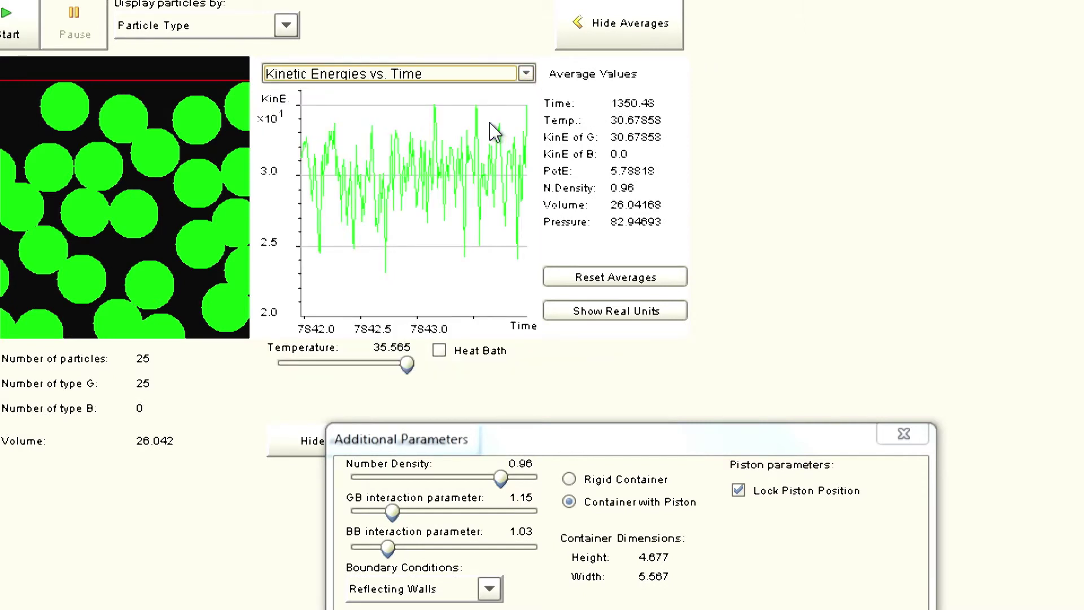
{"action": "left_click", "coordinate": [529, 75]}
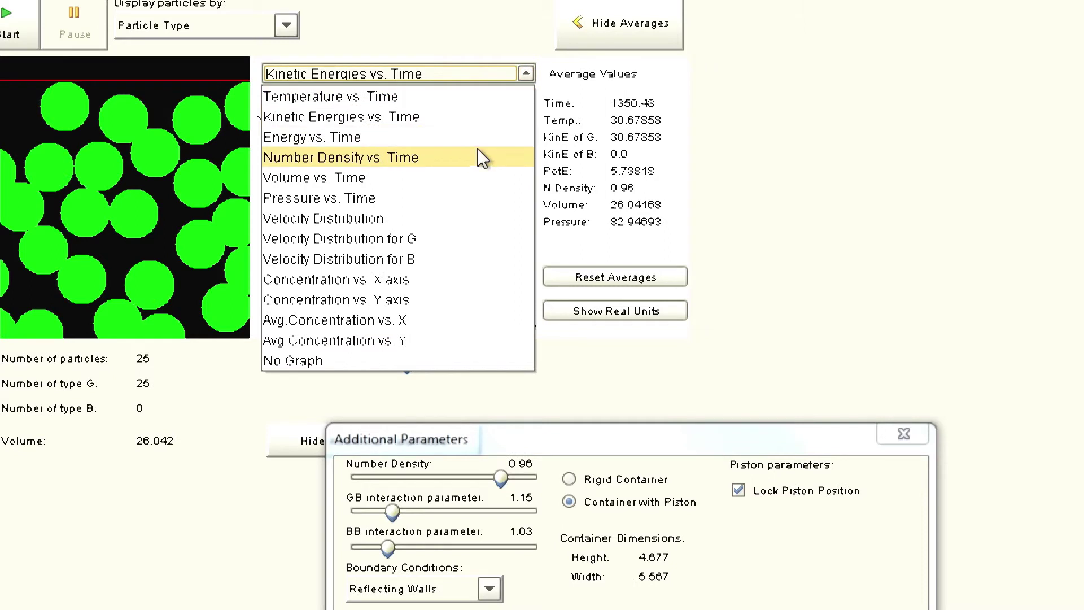
{"action": "left_click", "coordinate": [471, 198]}
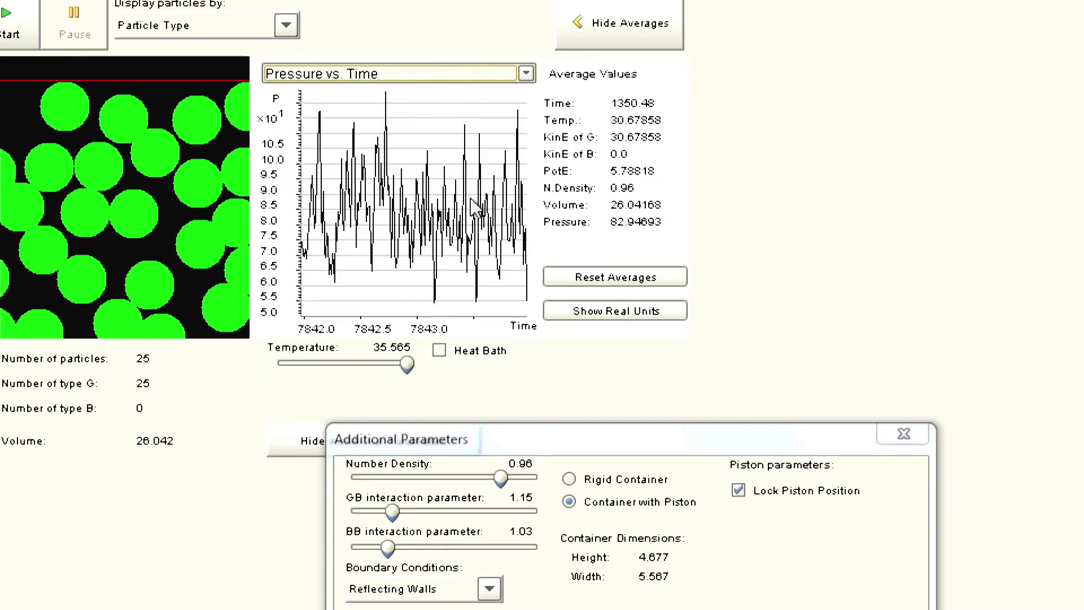
- View the Velocity Distribution graph and the average concentration graphs vs. X and vs. Y for the paused piston simulation
{"action": "left_click", "coordinate": [529, 75]}
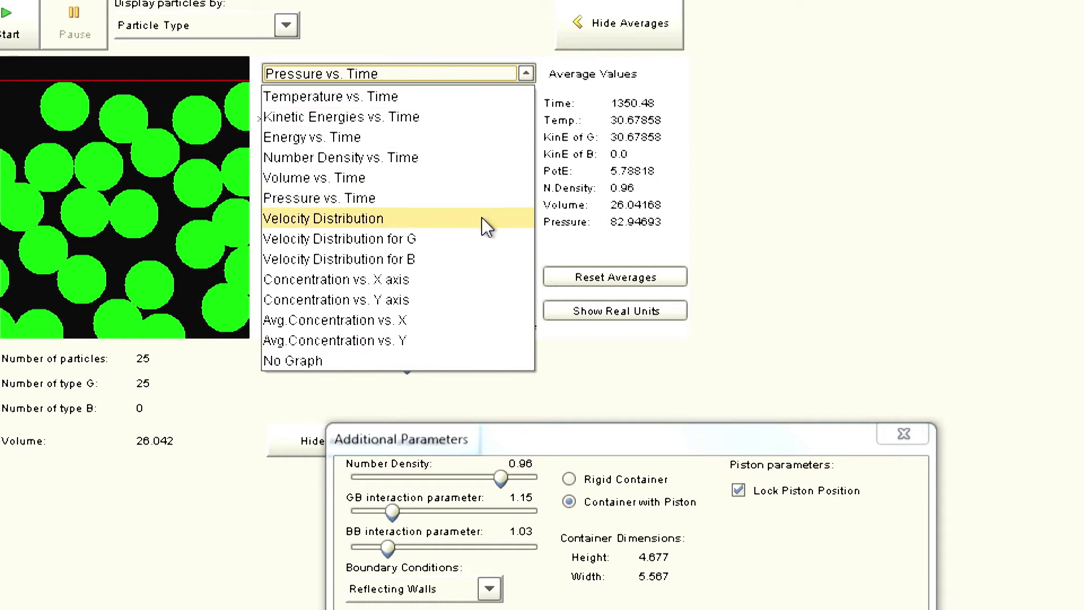
{"action": "left_click", "coordinate": [484, 219]}
{"action": "left_click", "coordinate": [525, 75]}
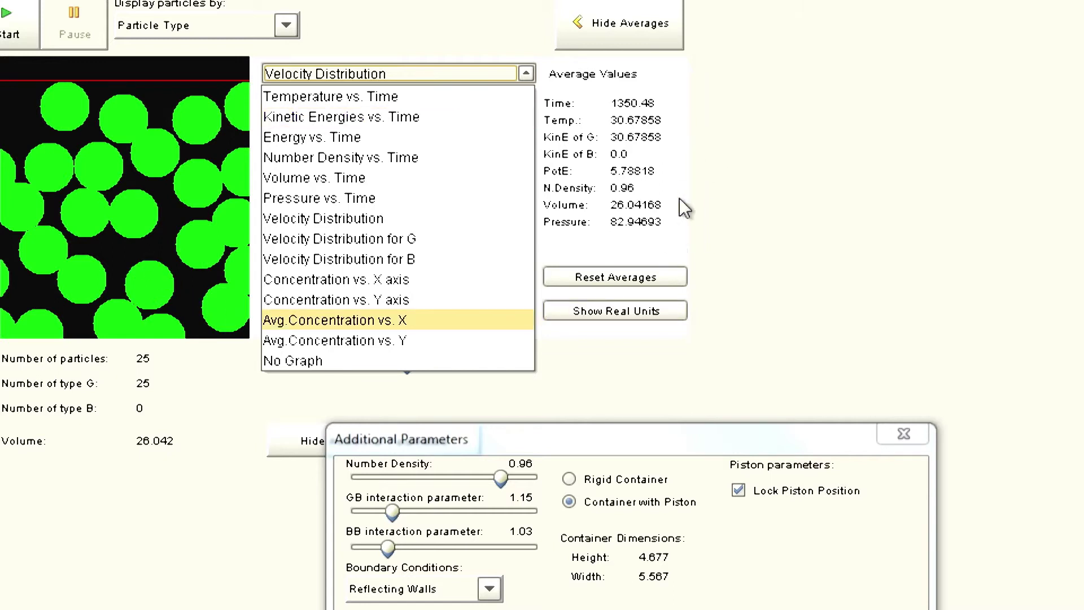
{"action": "left_click", "coordinate": [415, 319]}
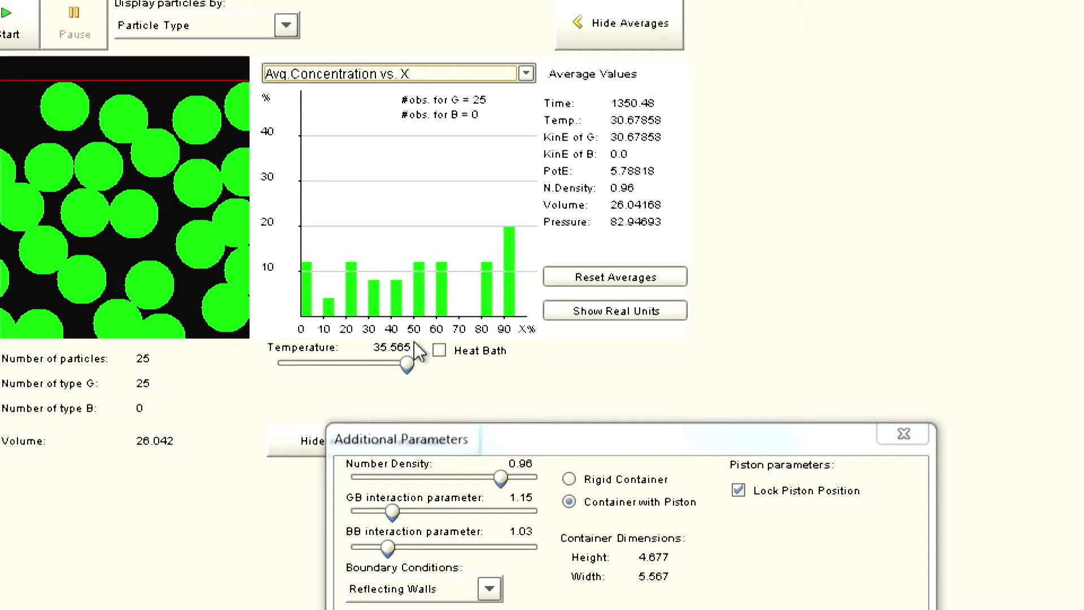
{"action": "left_click", "coordinate": [527, 74]}
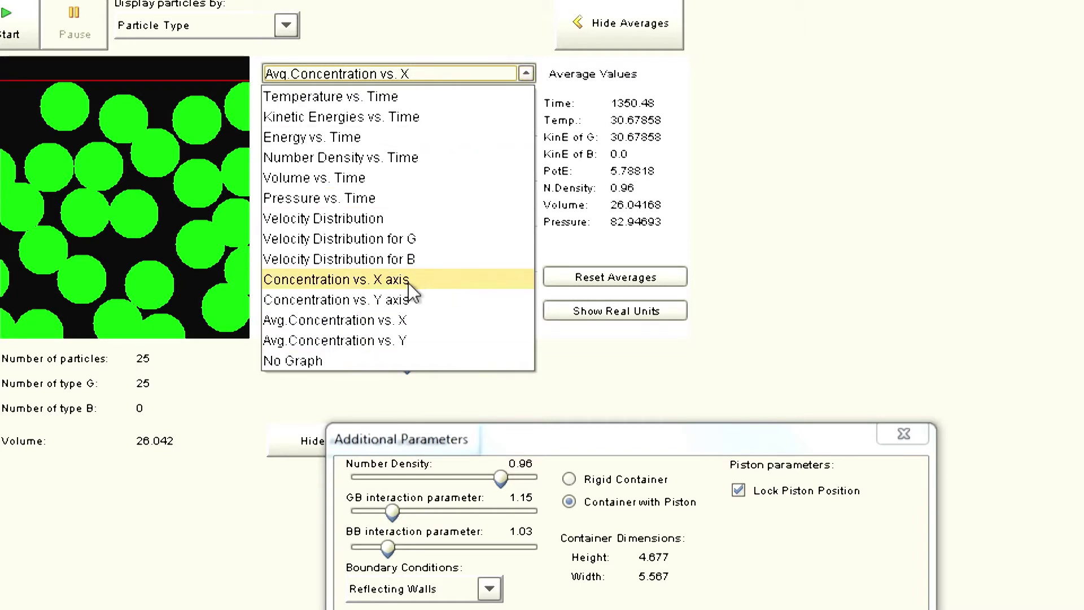
{"action": "left_click", "coordinate": [402, 341]}
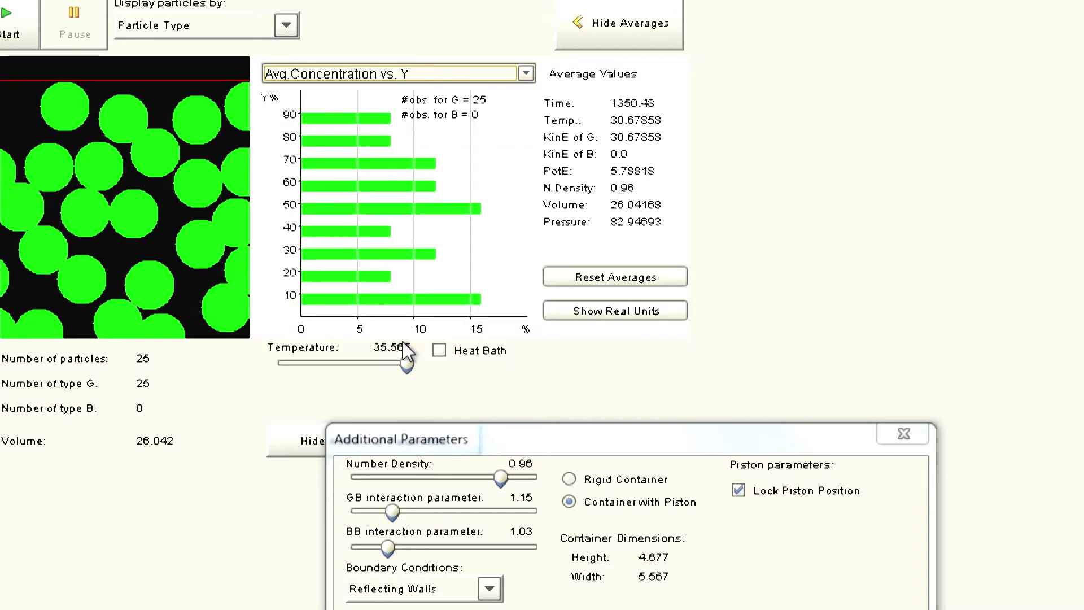